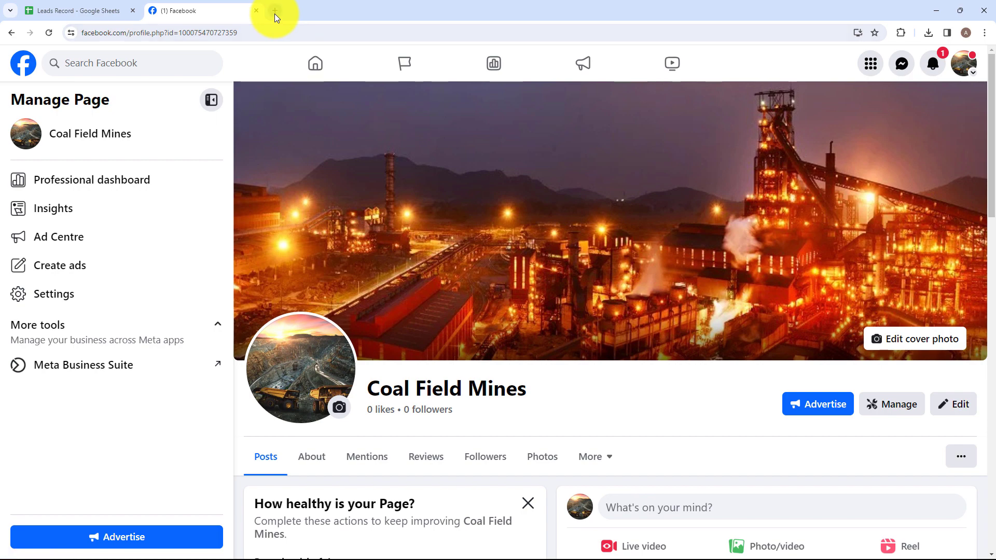
Search the web for Pabbly Connect in a new browser tab and open its website from the results
click(275, 11)
click(272, 34)
text(pabb)
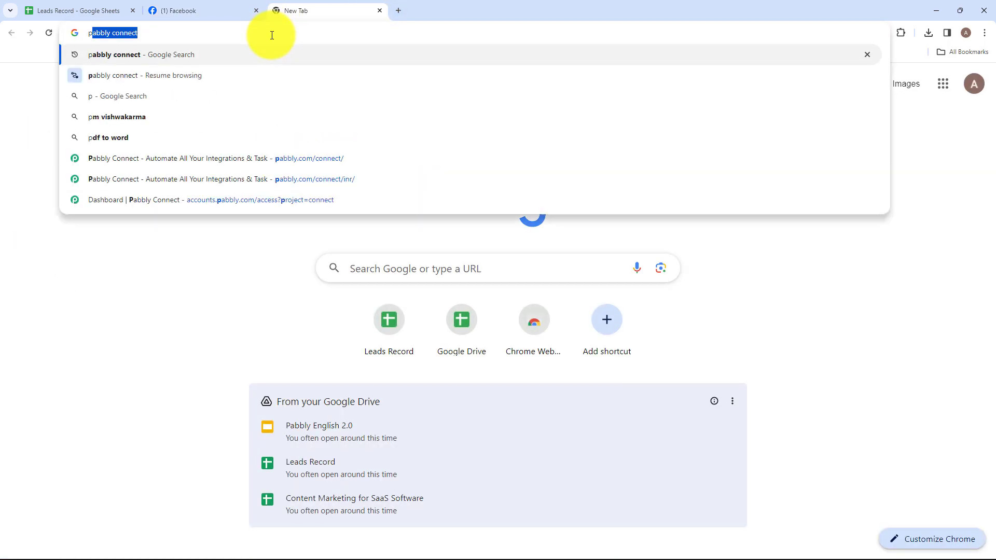
click(269, 55)
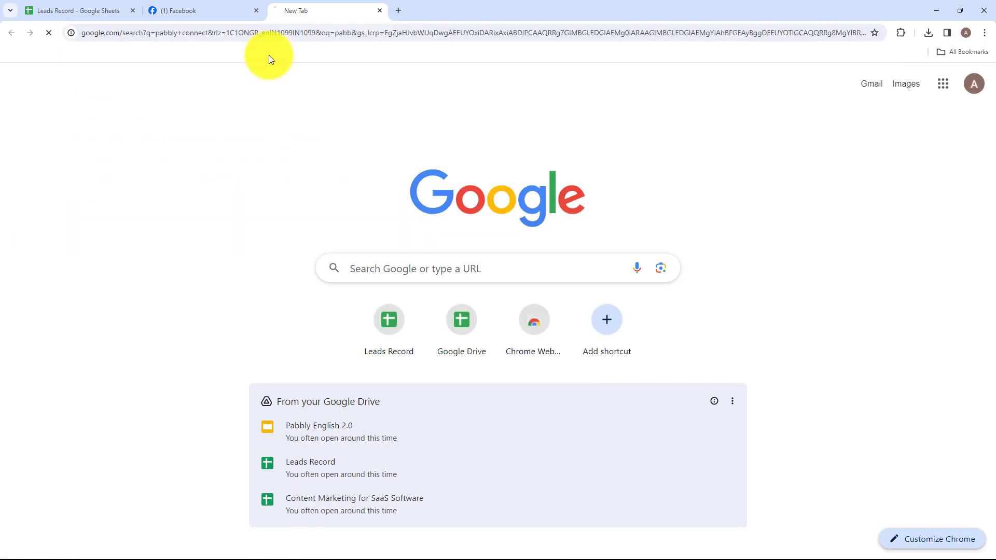
click(250, 210)
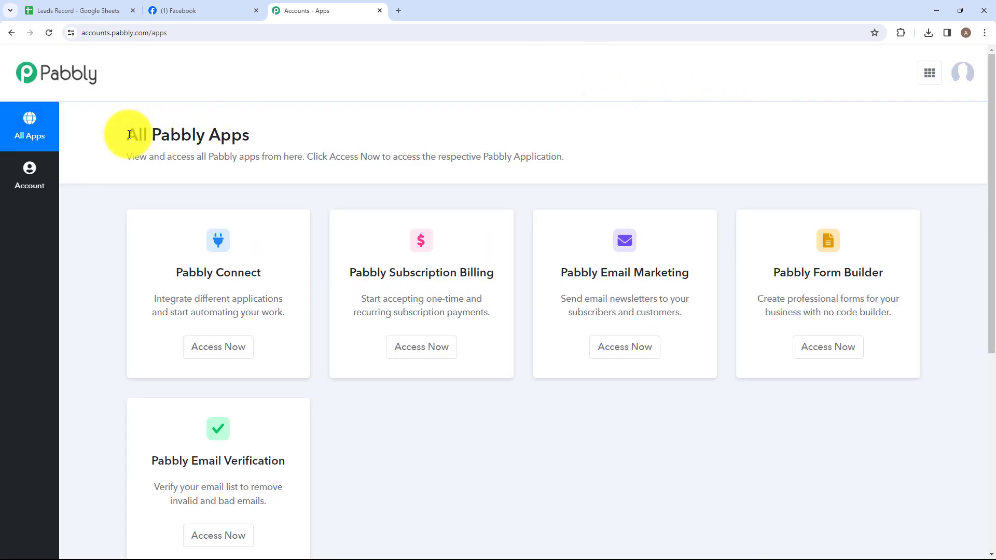
Access Pabbly Connect from the All Pabbly Apps page to reach its workflow dashboard
drag(129, 135, 259, 136)
click(268, 136)
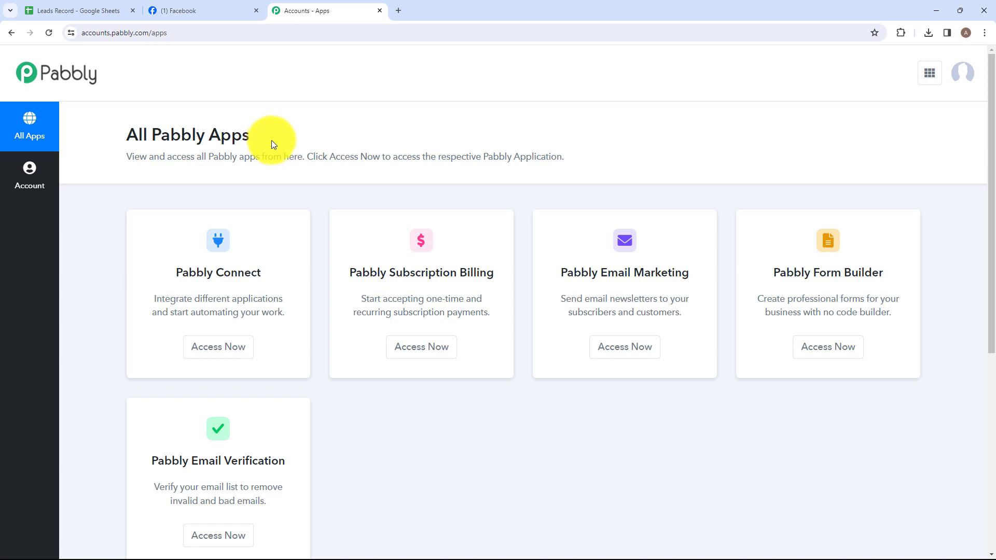
click(221, 351)
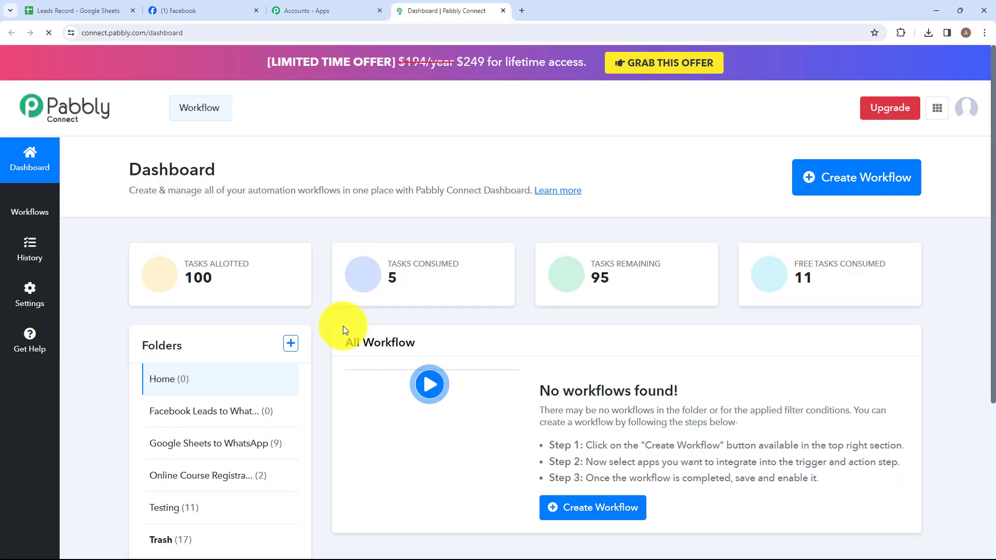
drag(127, 168, 235, 166)
click(235, 166)
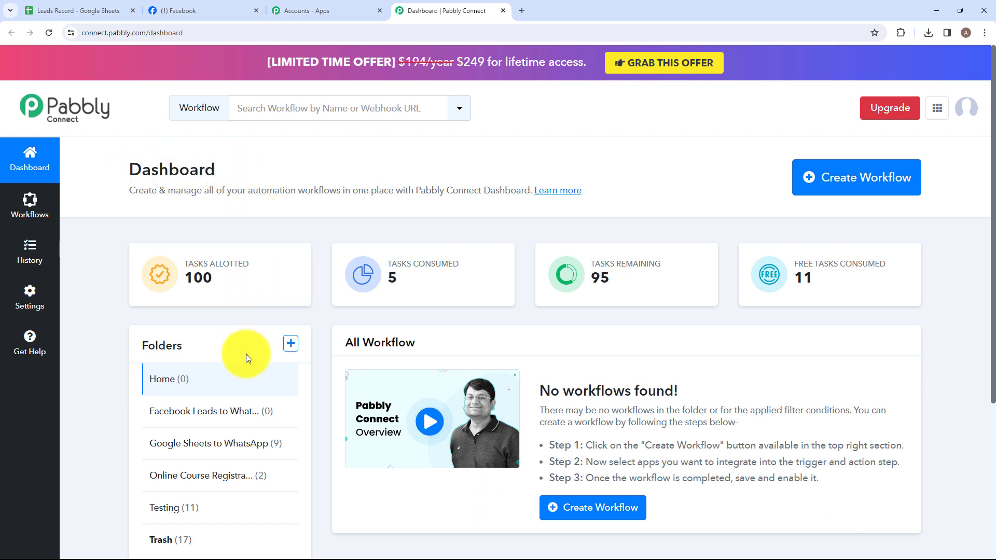
Create a new dashboard folder named "Facebook Leads to Google Sheets"
scroll(247, 354, down, 1)
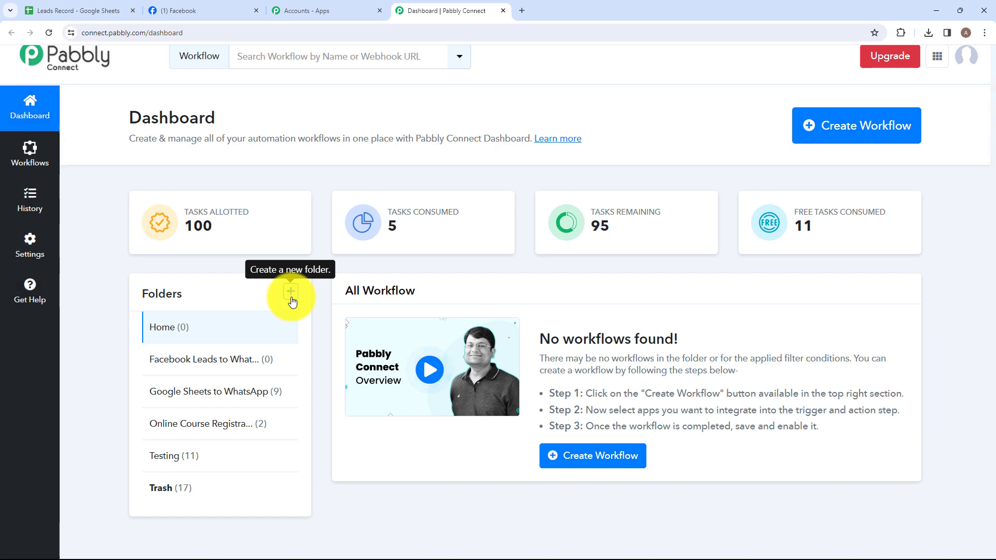
click(292, 298)
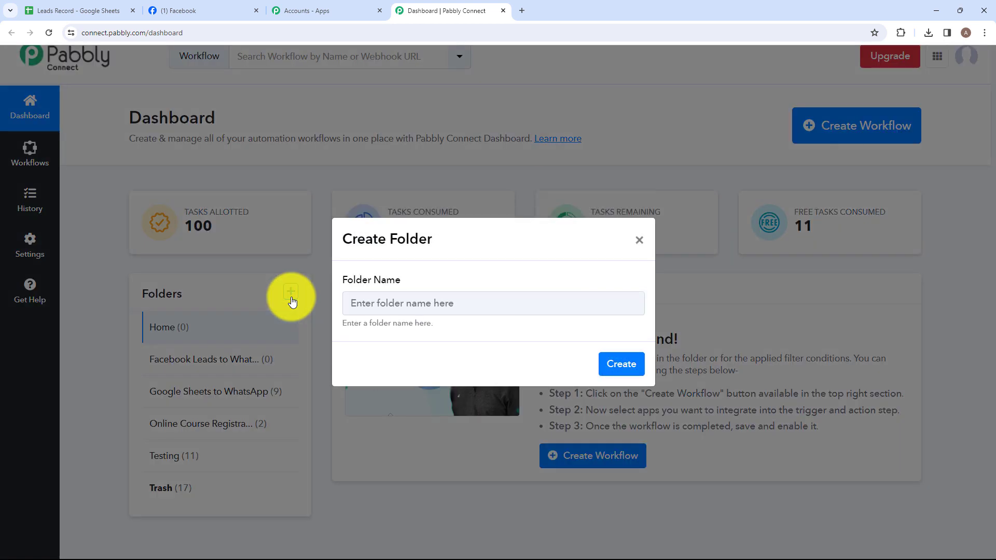
click(362, 308)
key(Caps_Lock)
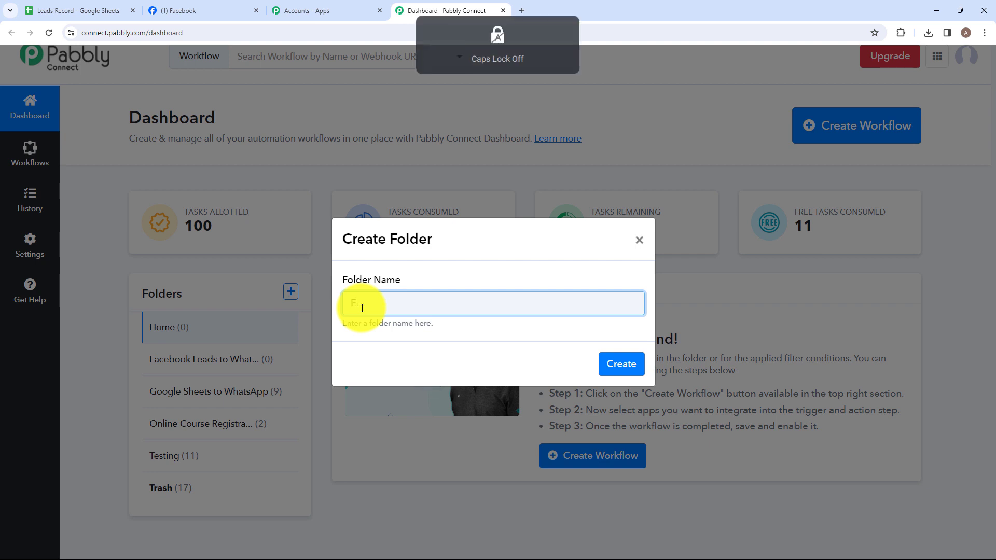
text(Face)
text(book Leads to Google Sheets)
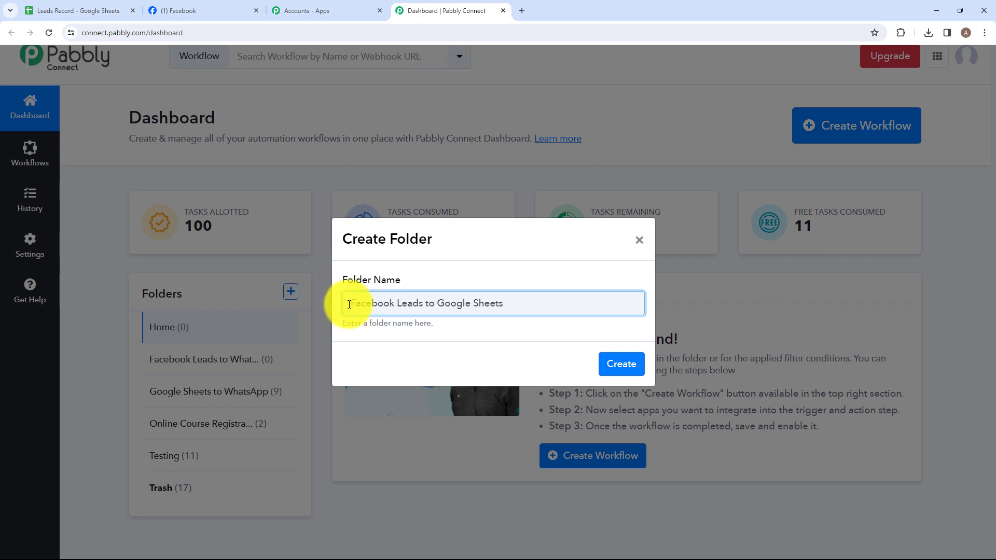
drag(349, 304, 520, 293)
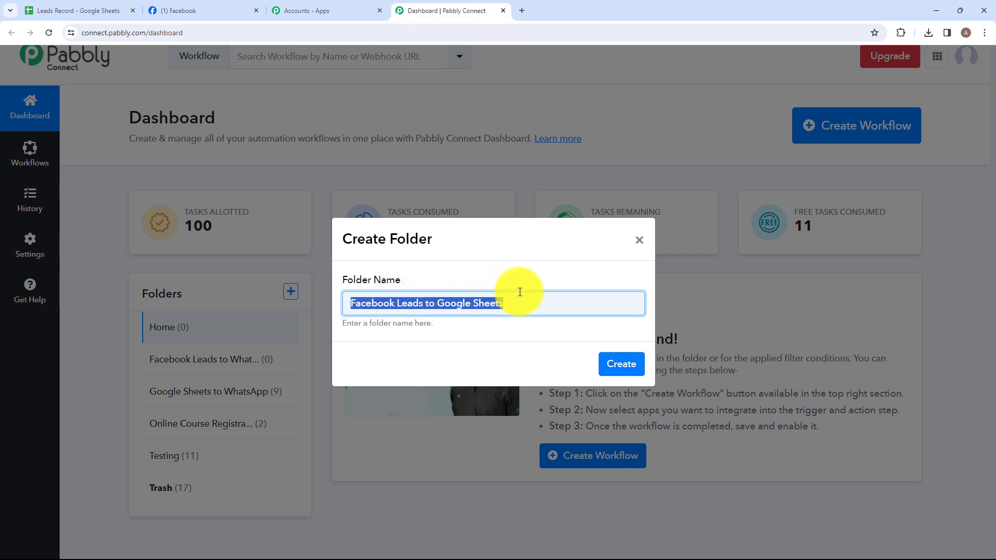
click(528, 300)
click(608, 366)
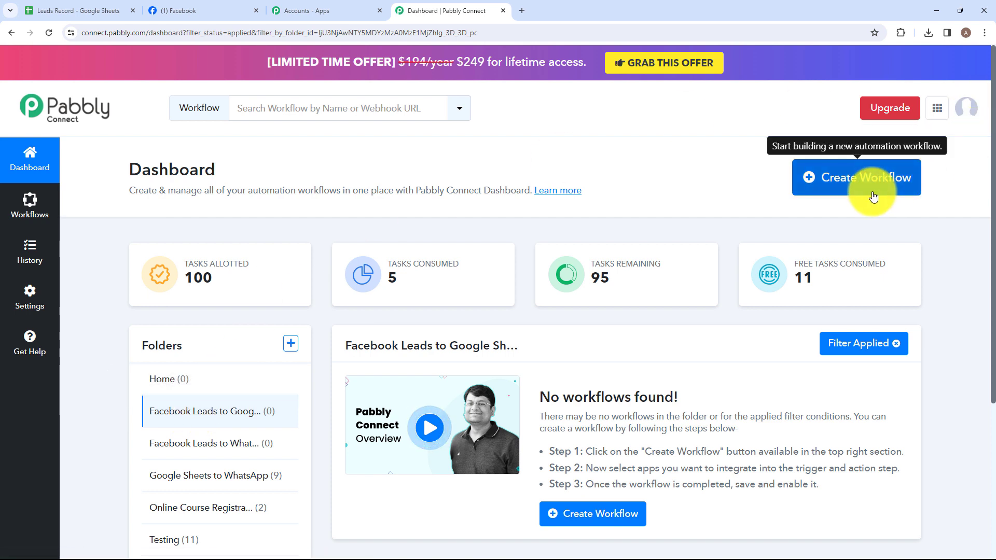
Create a workflow named "Facebook Leads to Google Sheets for Metals & Mining Business" in the "Facebook Leads to Google Sheets" folder
click(843, 187)
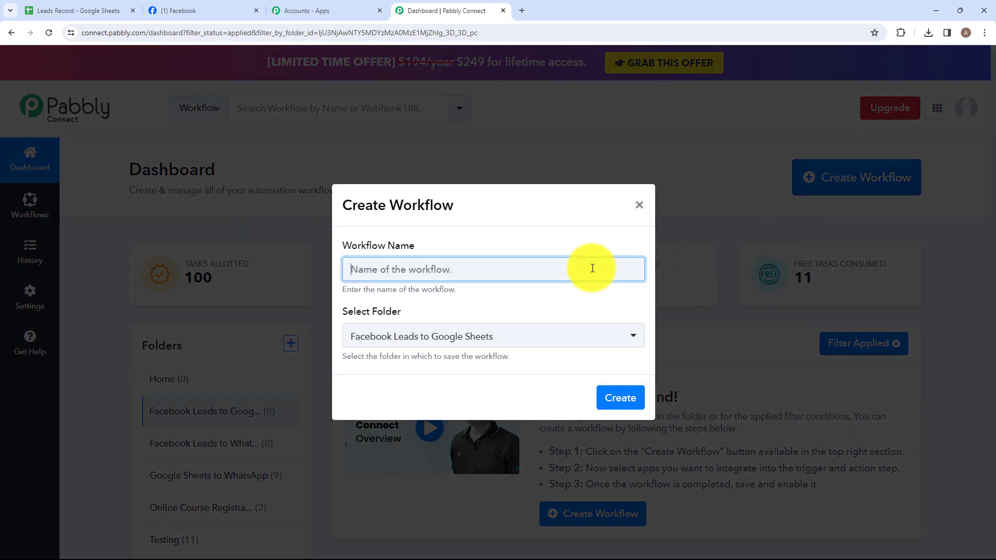
key(Caps_Lock)
text(F)
key(Caps_Lock)
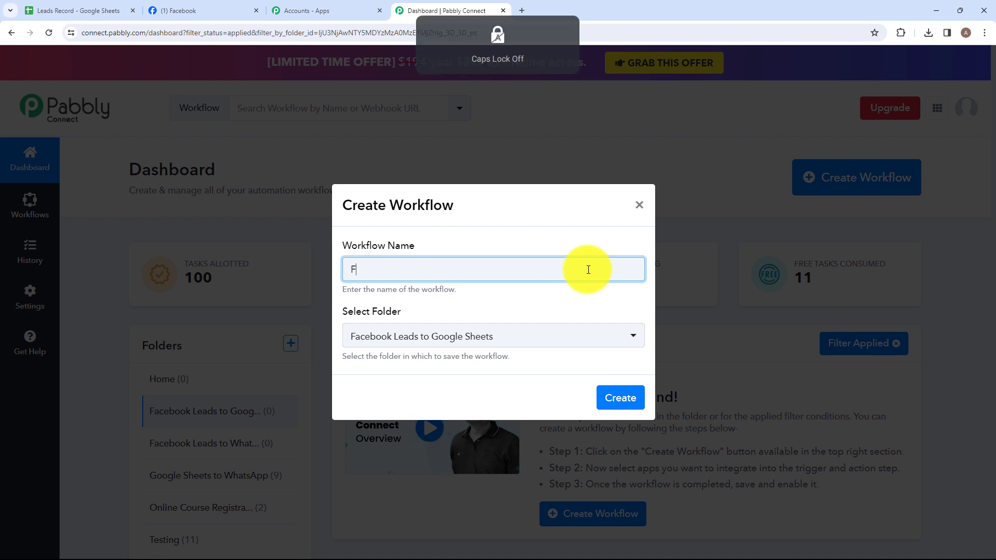
text(ac)
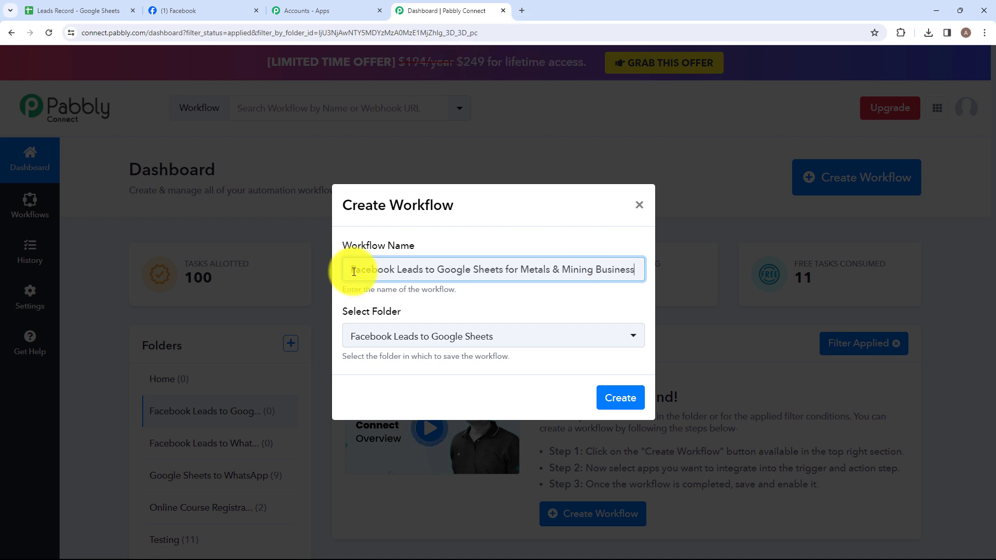
drag(352, 270, 638, 270)
click(639, 269)
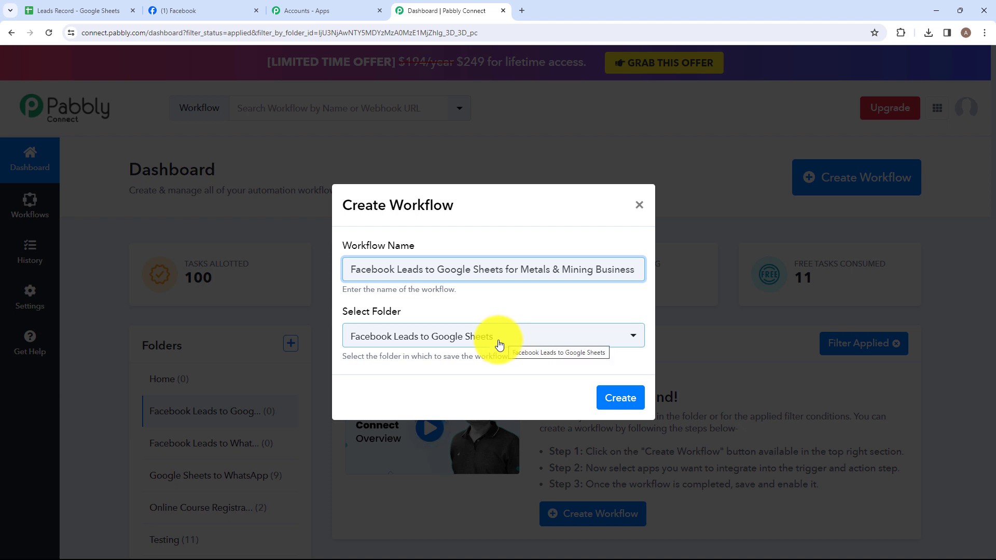
click(633, 339)
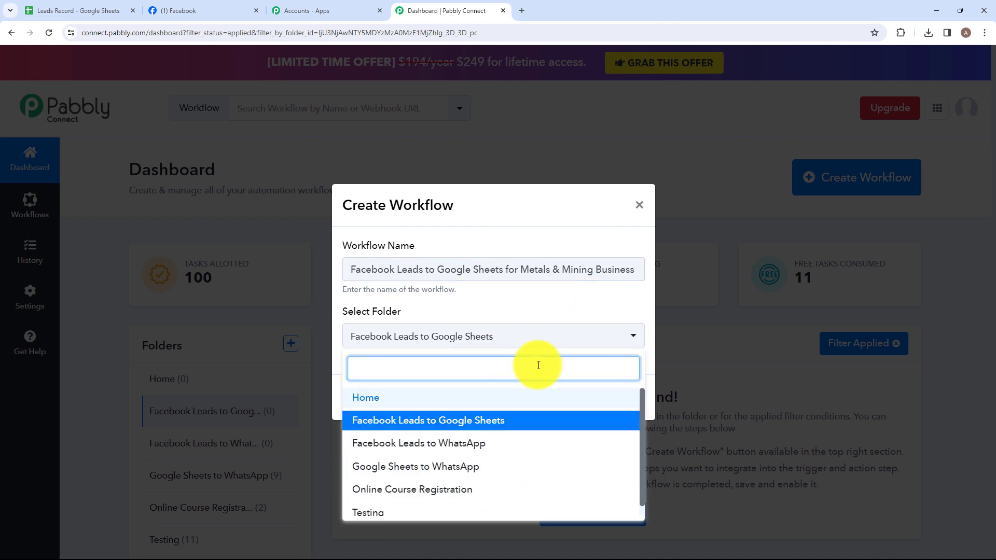
click(633, 343)
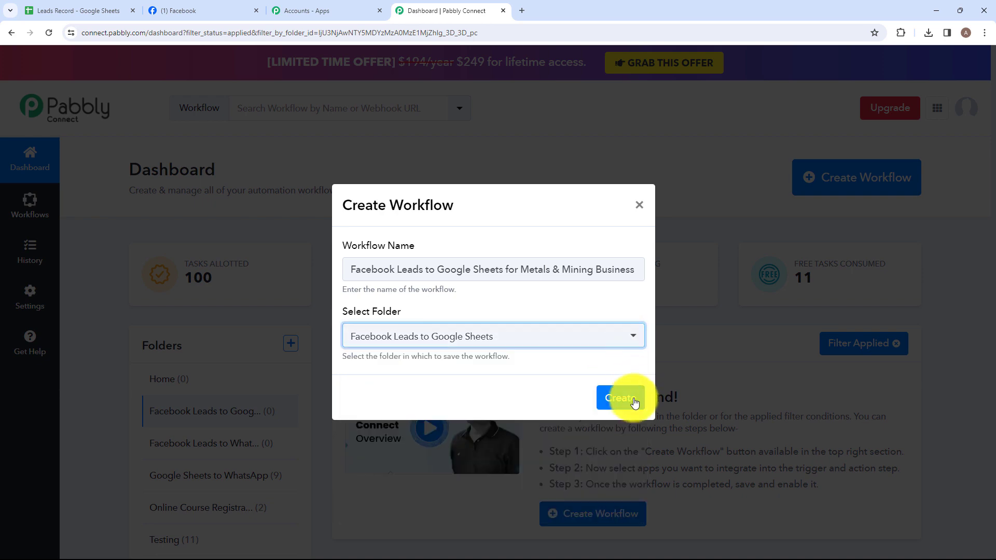
click(623, 401)
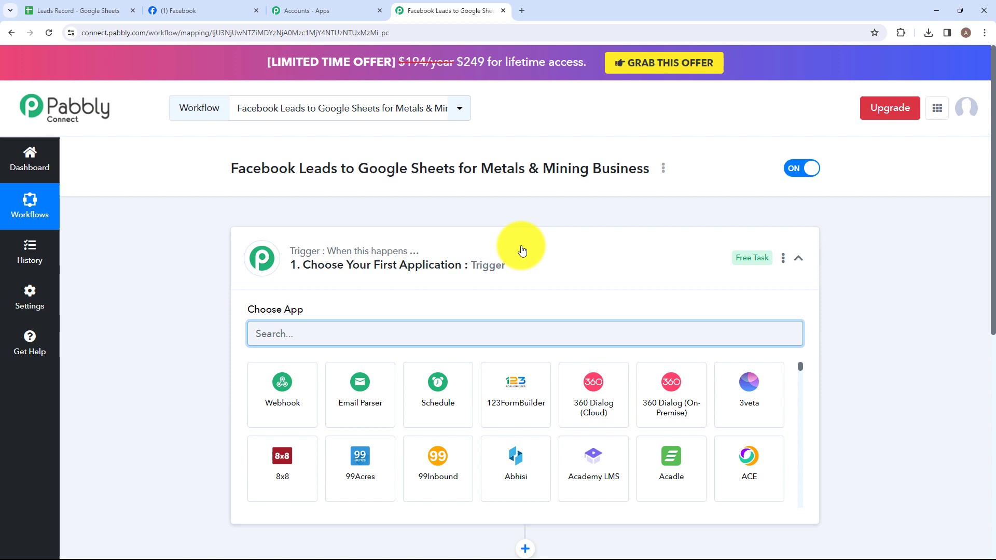
Set the workflow's trigger application to Facebook Lead Ads with the New Lead (Instant) event
click(522, 252)
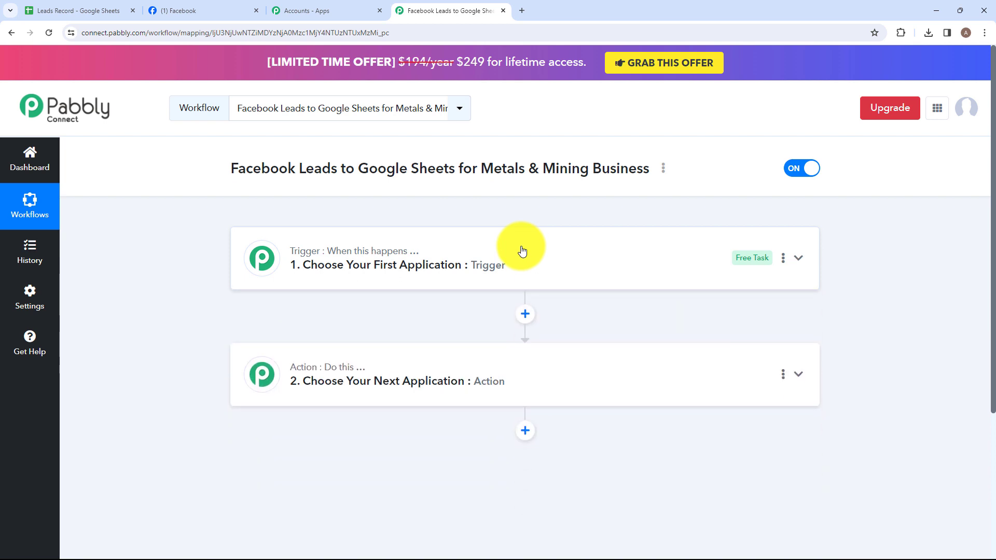
mouse_move(297, 370)
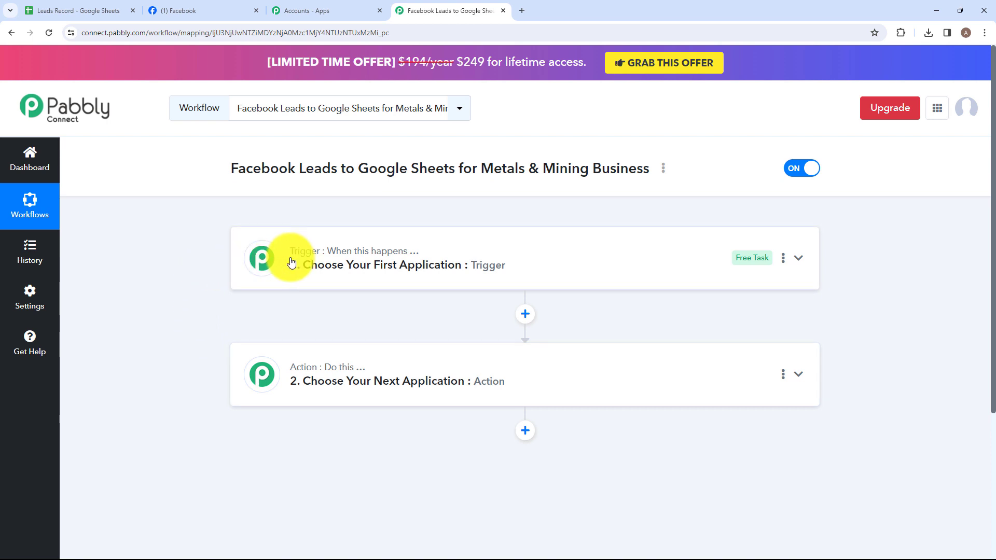
click(340, 257)
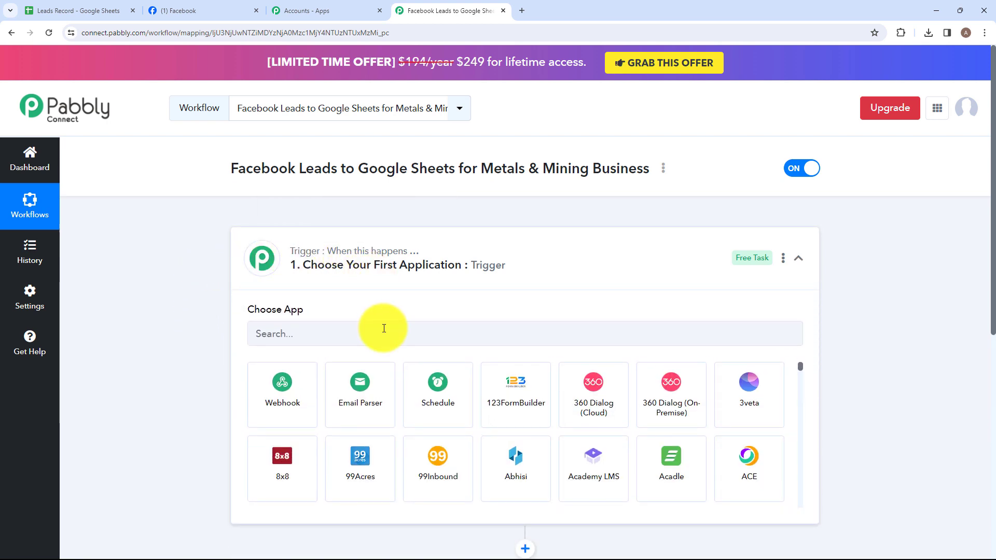
text(Face)
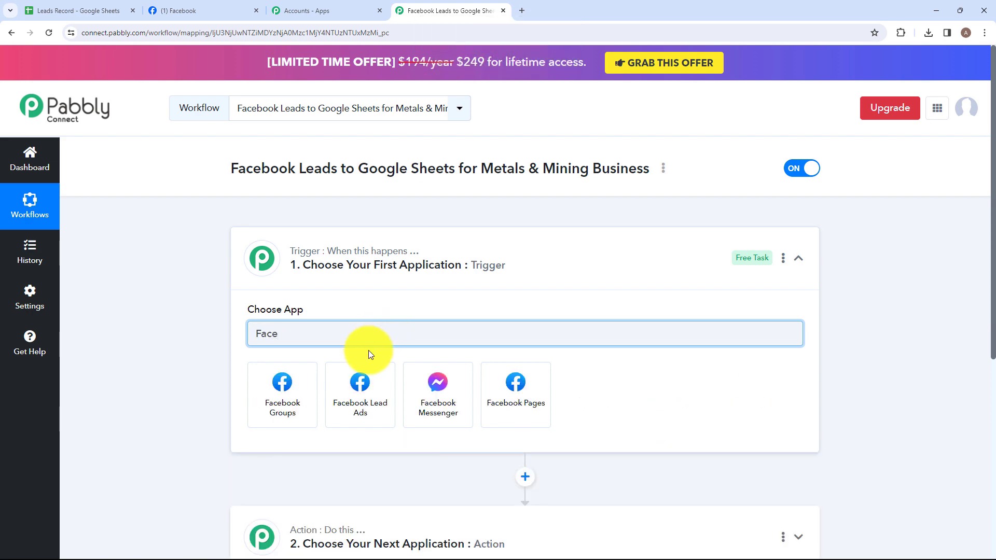
click(357, 383)
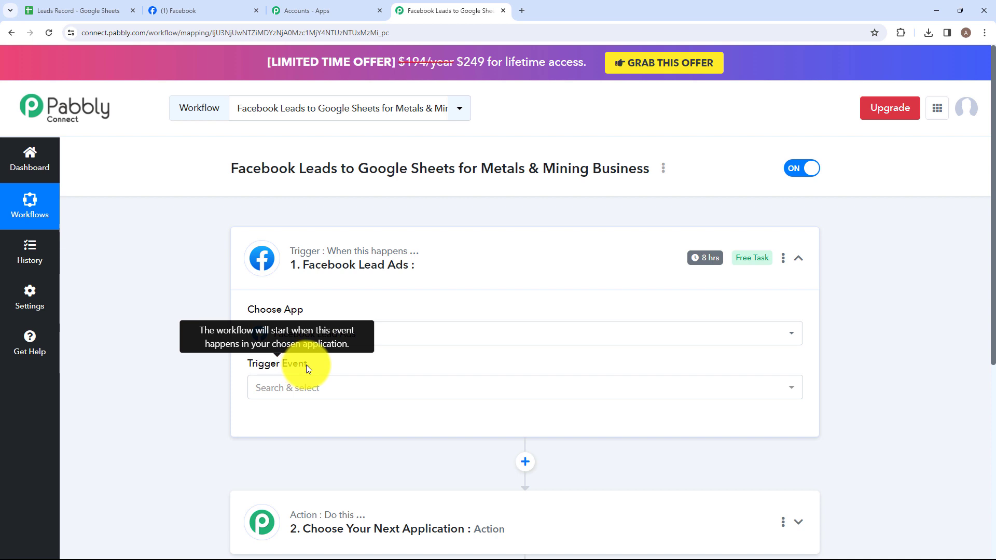
click(316, 391)
scroll(291, 399, down, 1)
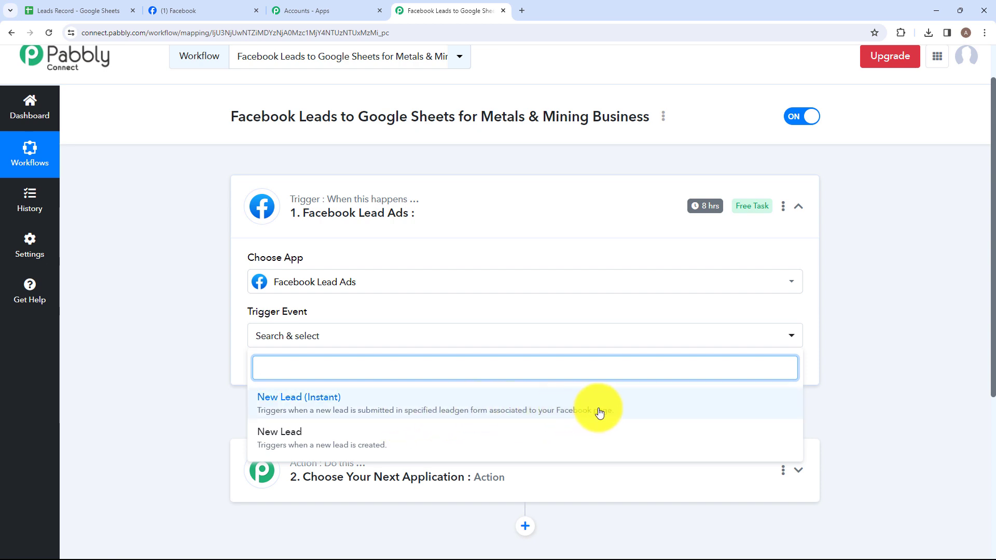
click(297, 404)
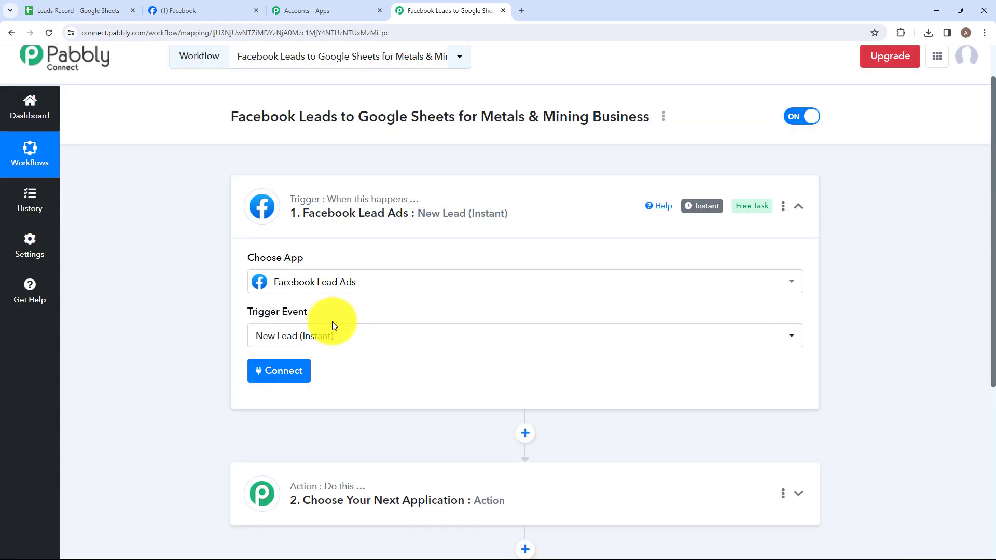
Add a new Facebook Lead Ads connection for the trigger and authorize it with the Facebook account
click(271, 375)
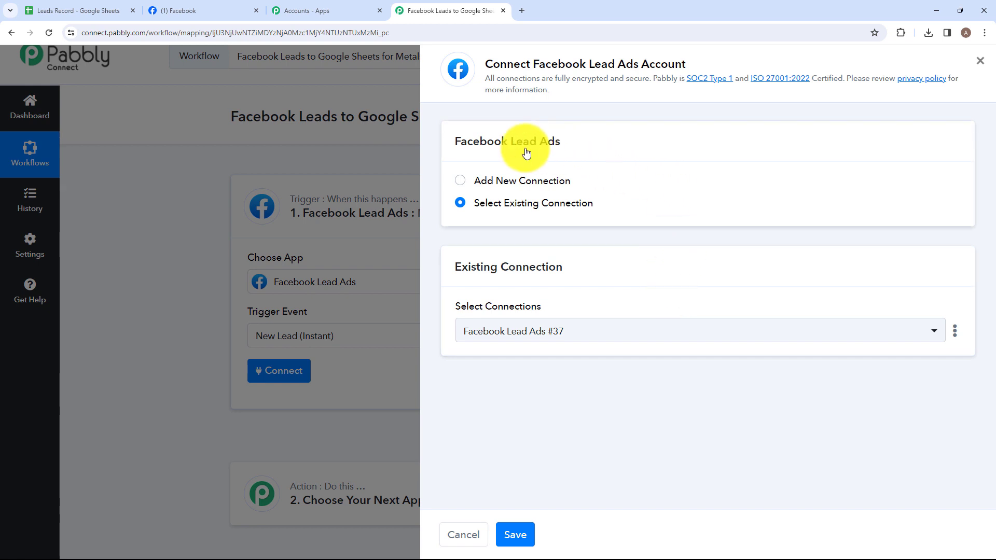
click(461, 184)
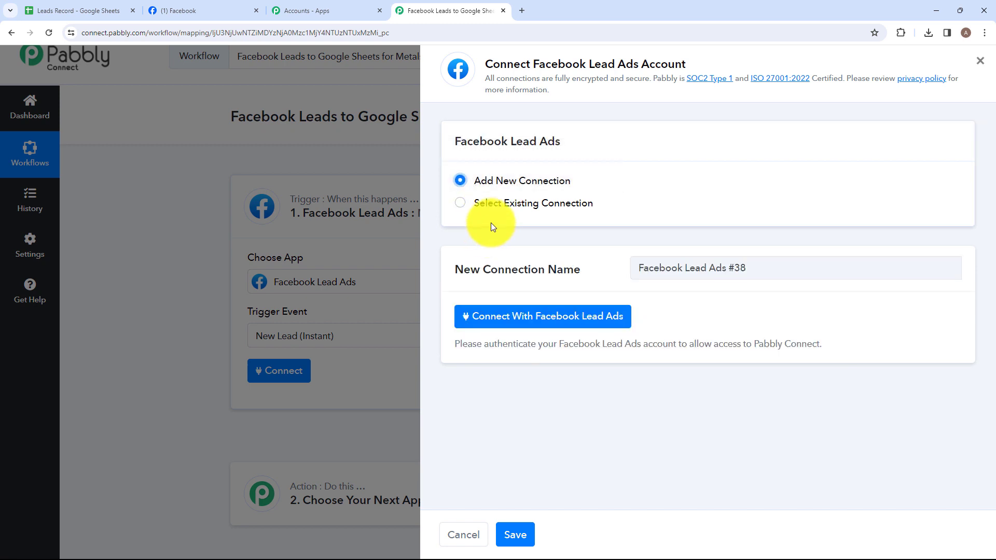
click(480, 332)
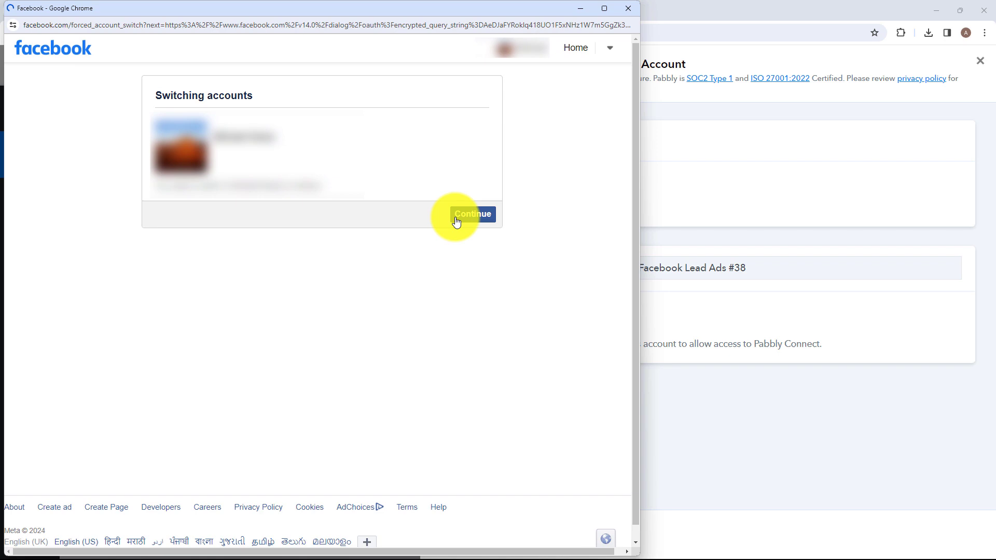
click(456, 223)
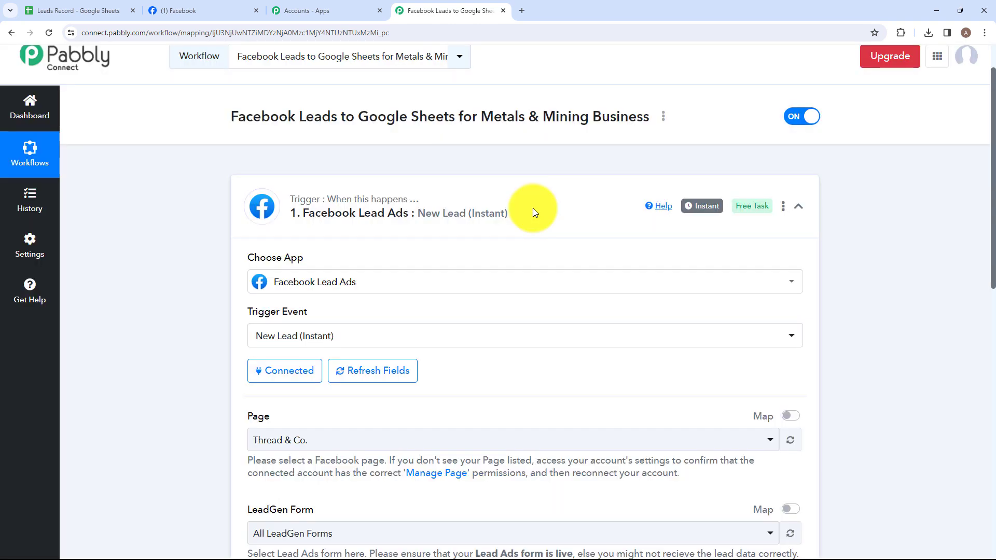
Select Coal Field Mines as the Facebook page for the lead trigger
scroll(491, 279, down, 3)
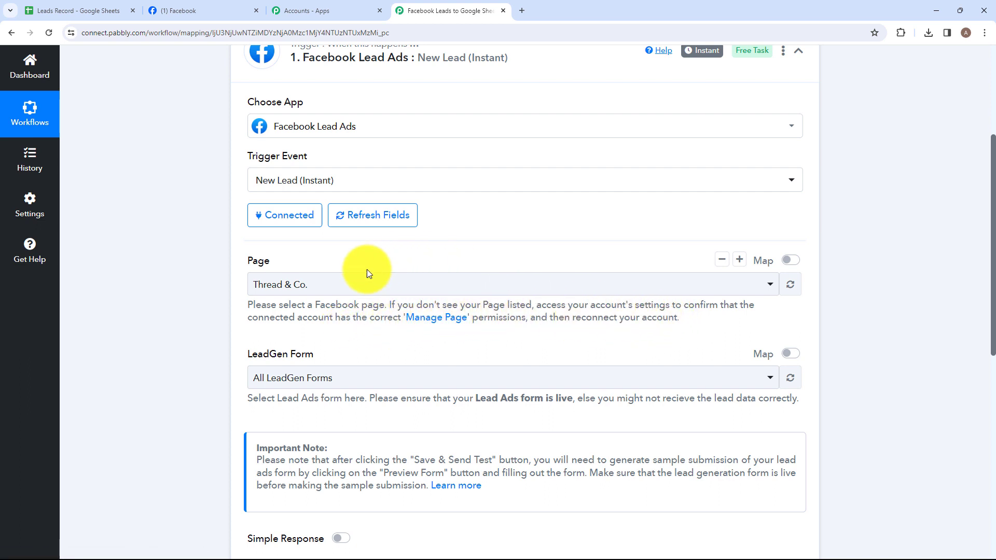
click(347, 285)
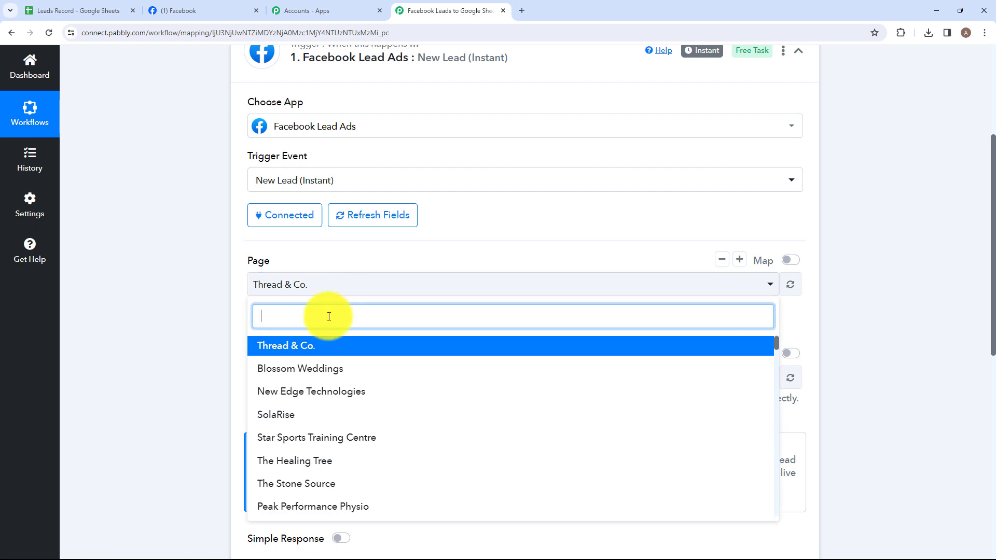
text(Coal)
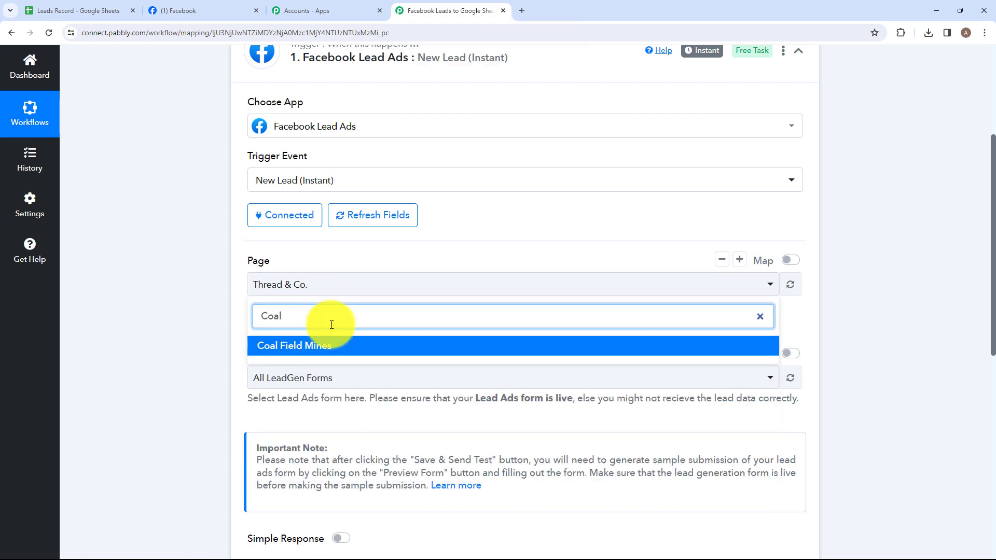
click(334, 346)
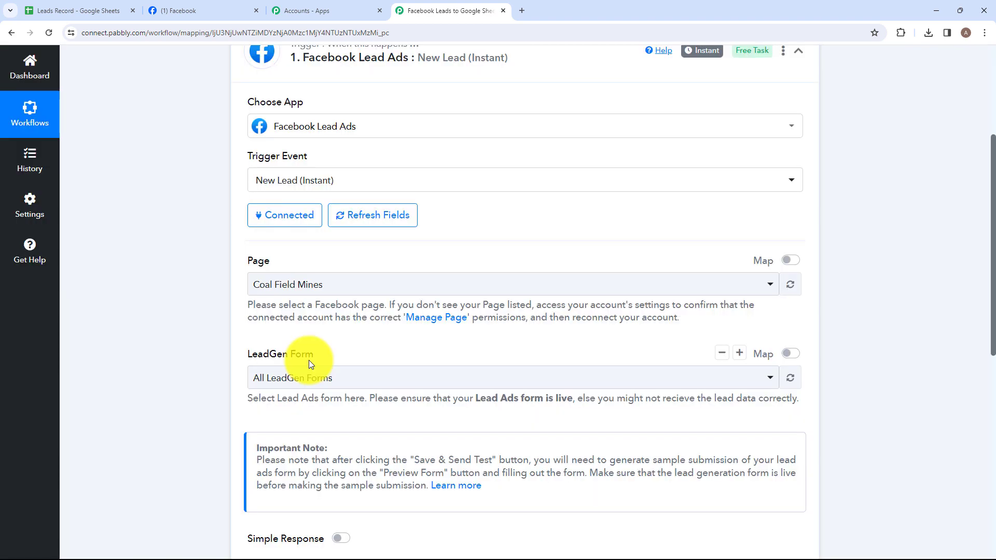
scroll(310, 360, down, 1)
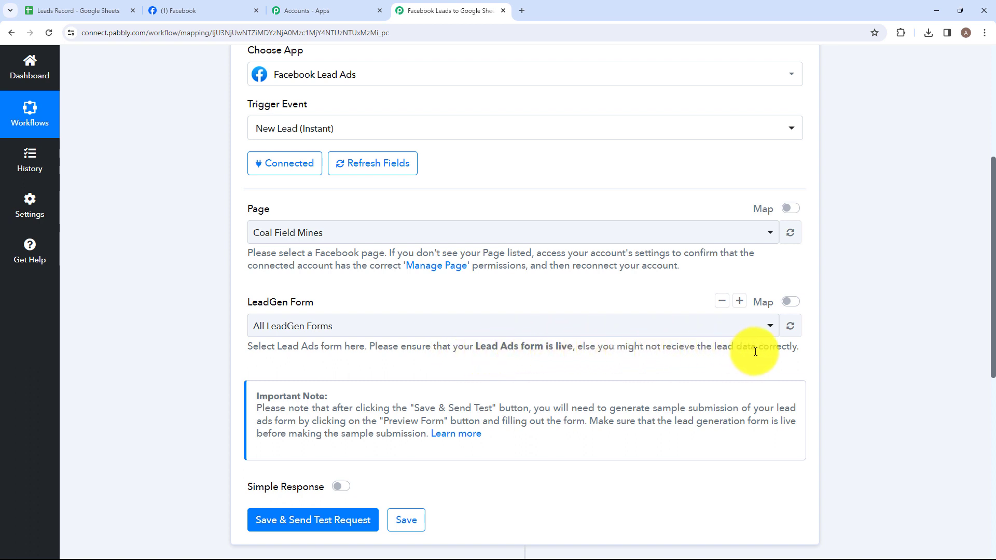
Choose Metals and Mining Form as the trigger's lead form, save, and start a test request to capture the webhook response
click(524, 327)
click(374, 410)
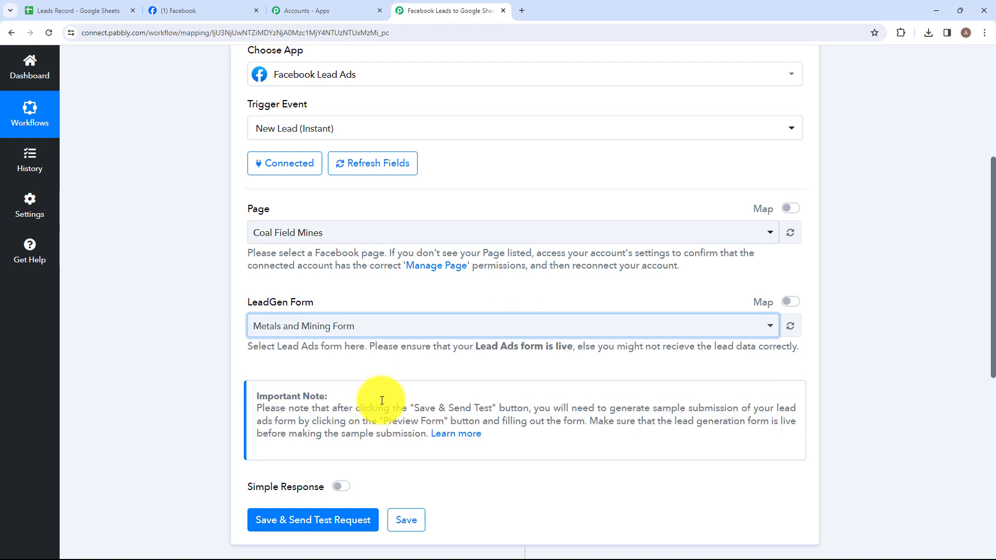
scroll(395, 362, down, 1)
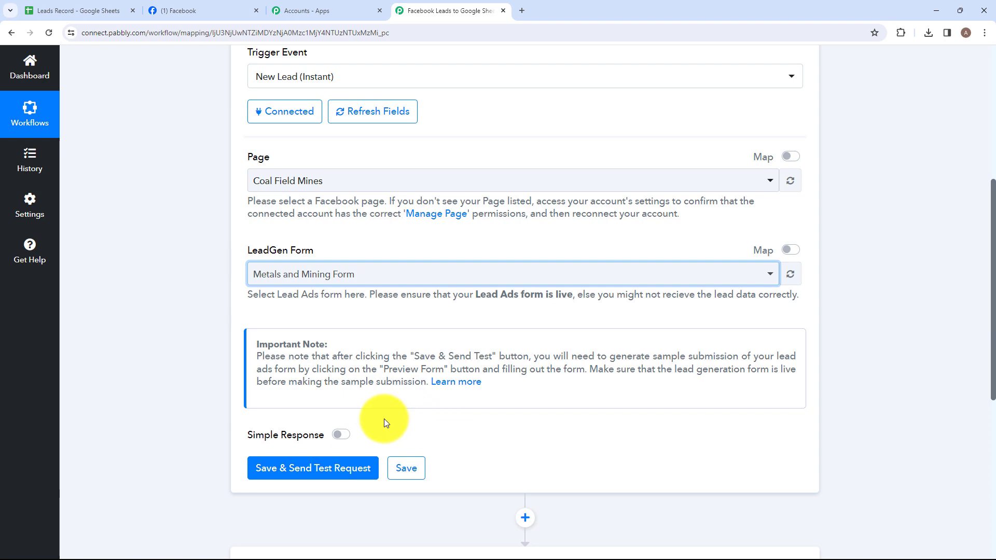
click(329, 467)
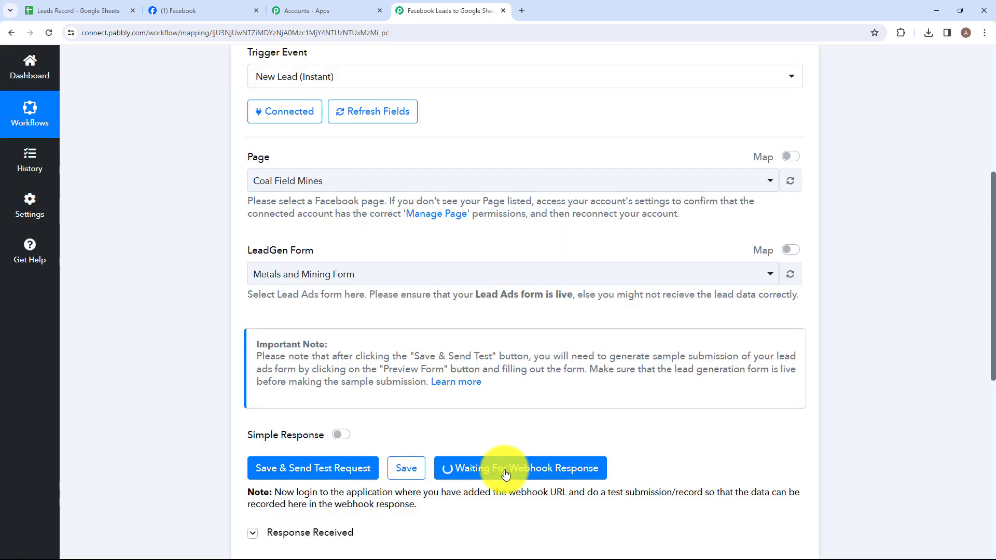
scroll(506, 436, down, 2)
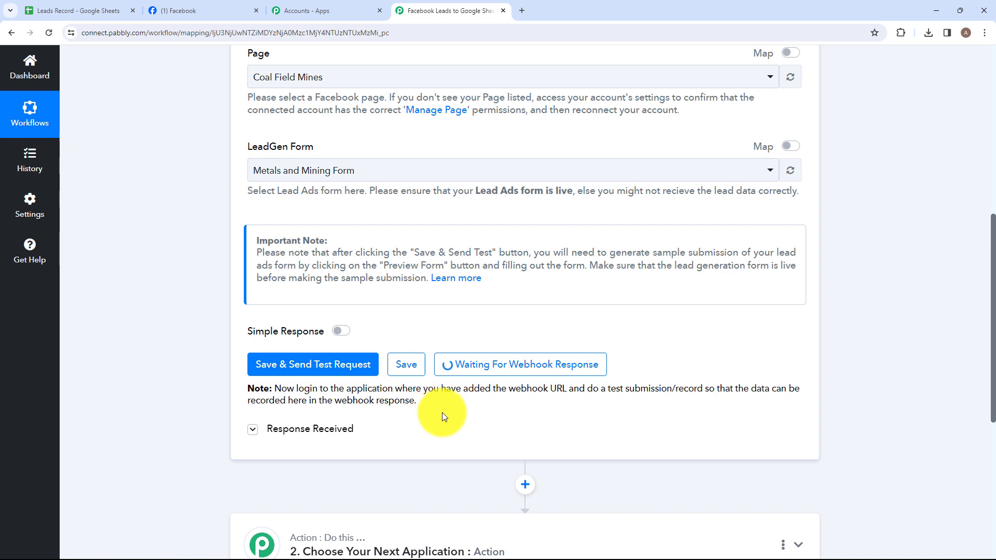
Search for Meta for Developers in a new browser tab and open its website
click(521, 4)
key(Caps_Lock)
text(M)
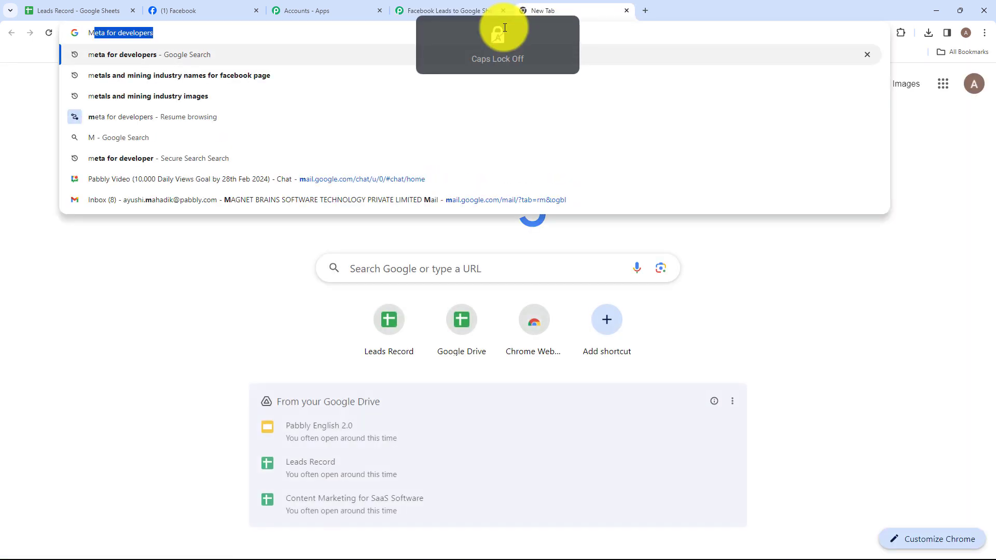
text(et)
key(Return)
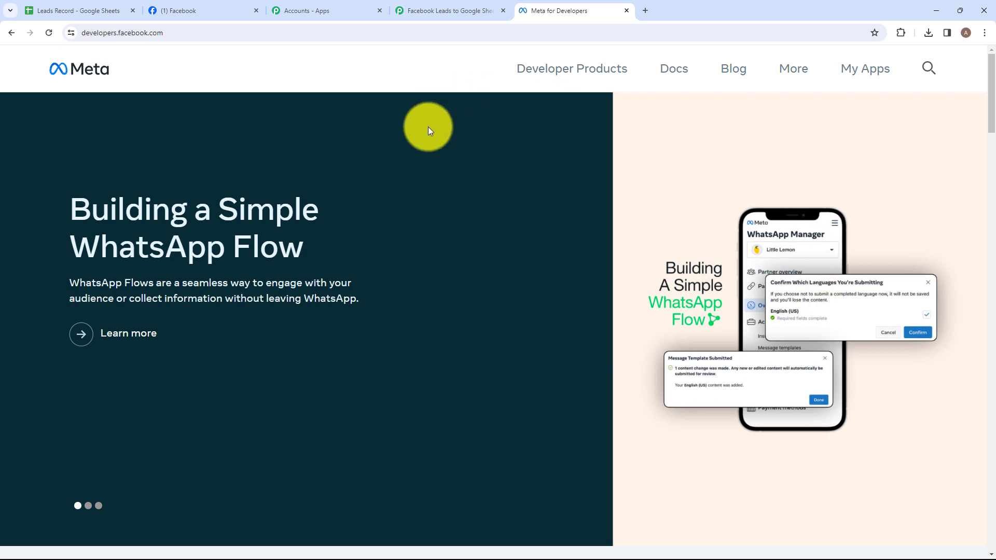
Open the Lead Ads RTU Debug Tool from the Meta developer tools
click(794, 76)
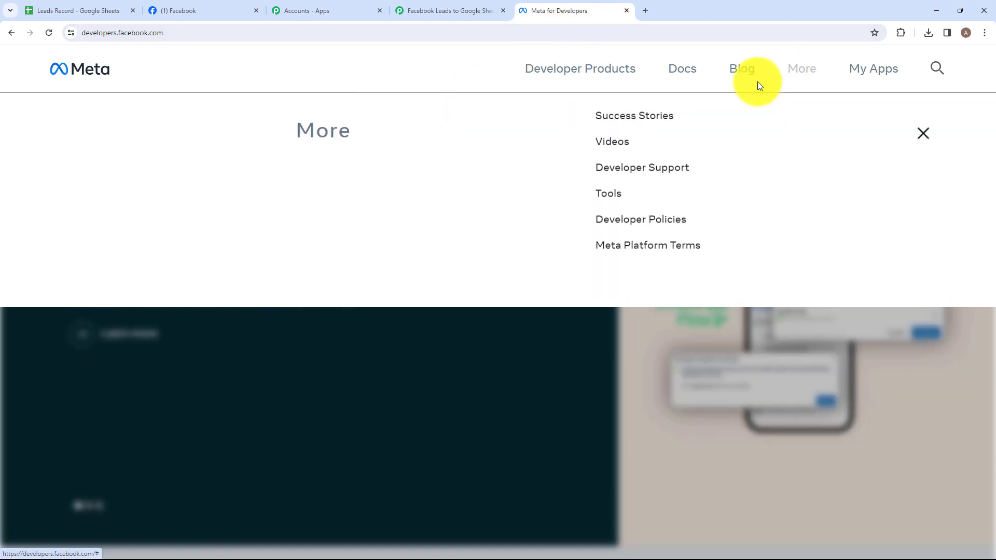
click(606, 213)
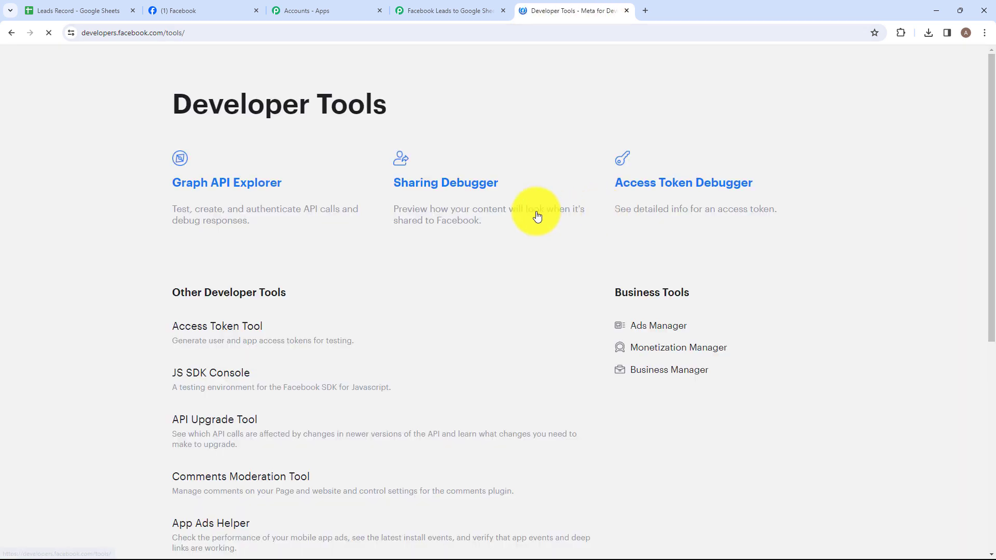
scroll(443, 379, down, 3)
scroll(444, 379, down, 1)
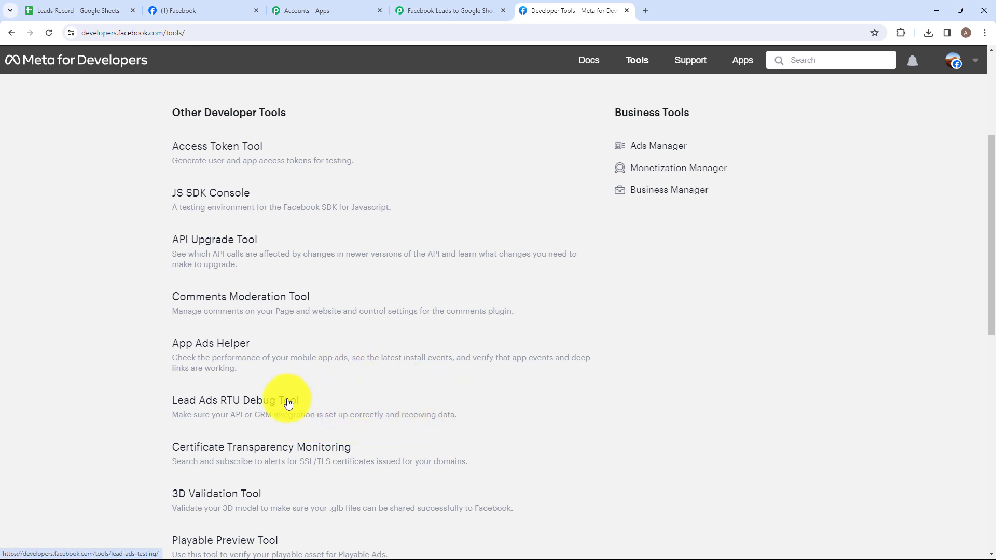
click(306, 396)
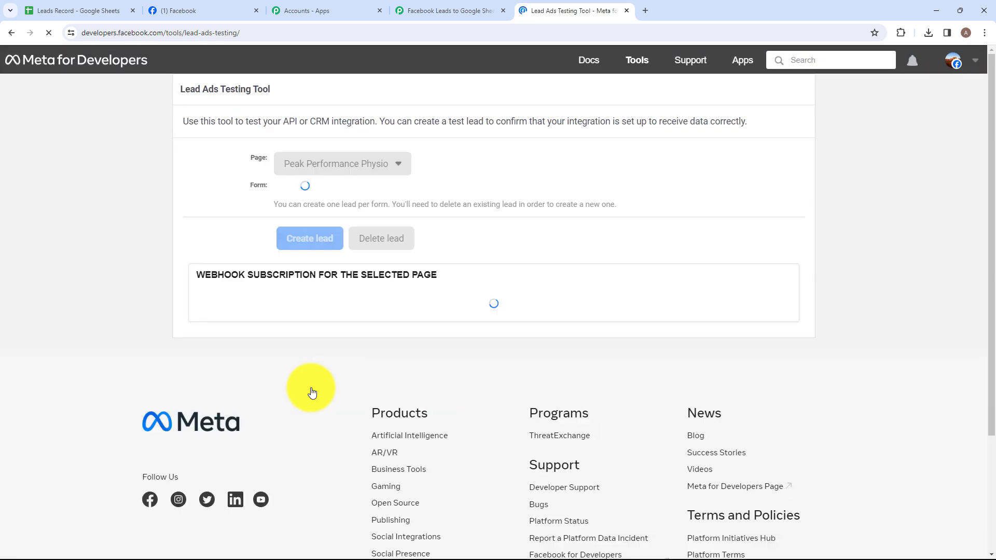
drag(182, 86, 286, 89)
click(286, 88)
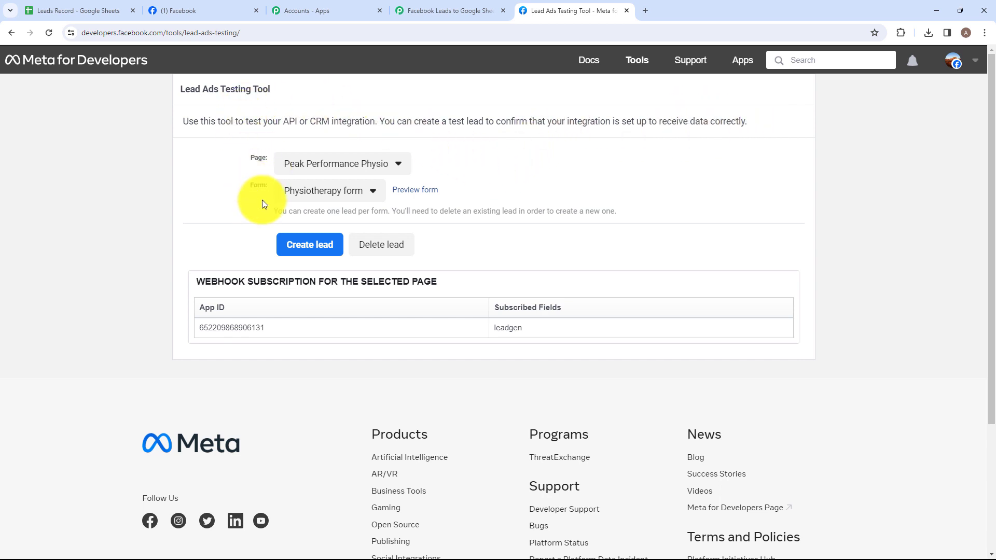
Select the Coal Field Mines page in the Lead Ads Testing Tool
click(325, 170)
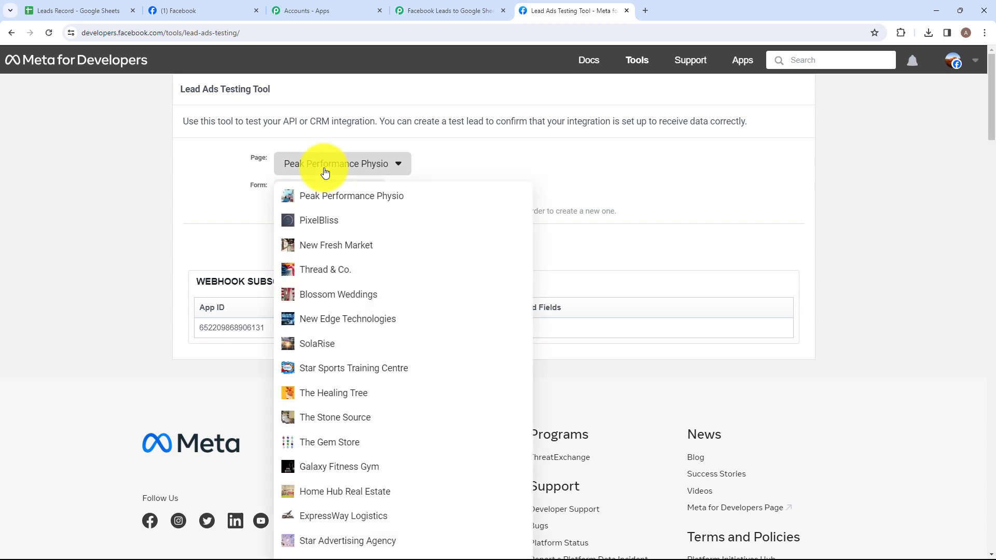
scroll(342, 506, down, 6)
click(313, 286)
scroll(314, 285, up, 4)
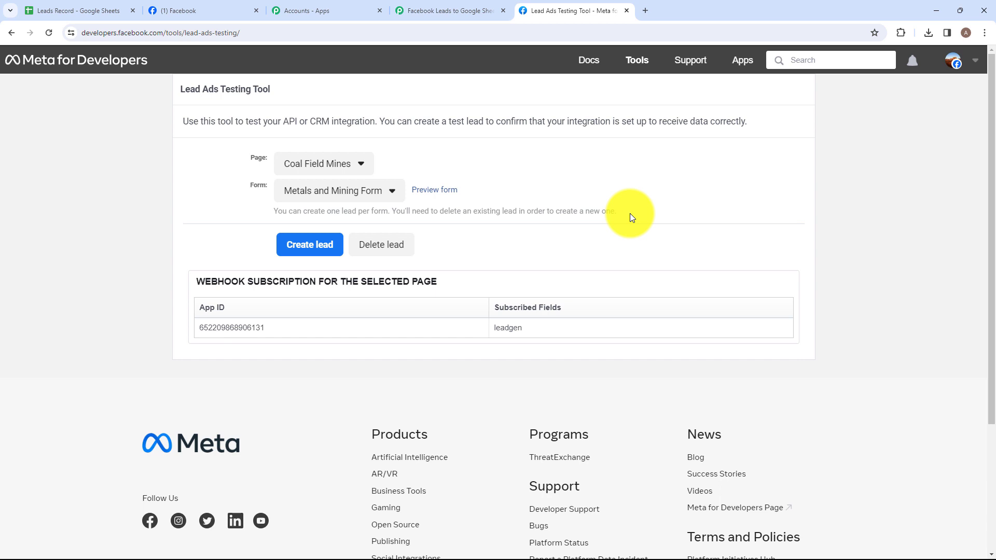
Preview the Metals and Mining Form, fill in a dummy full name, email and phone number, and submit it as a test lead
click(428, 192)
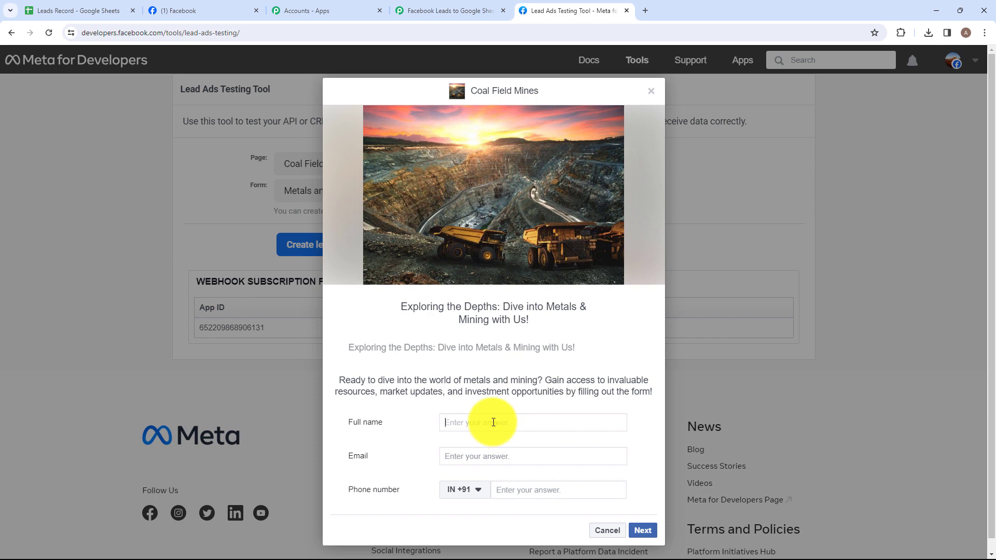
text(Dummy)
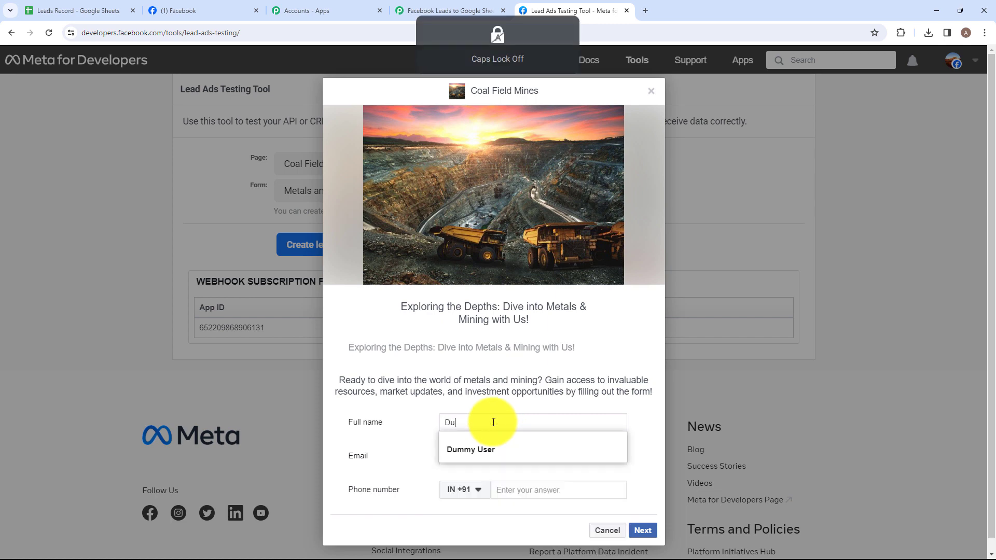
click(545, 447)
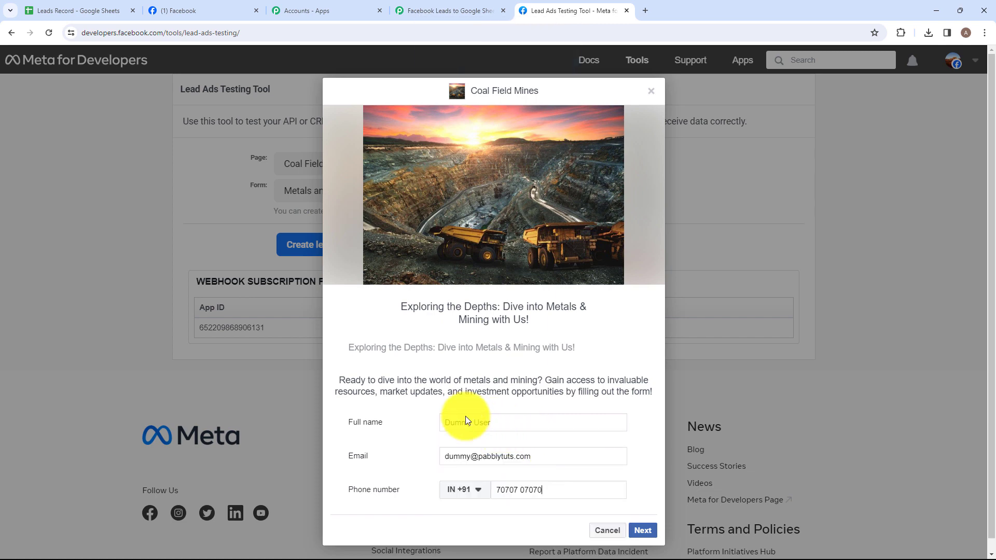
click(643, 532)
click(631, 391)
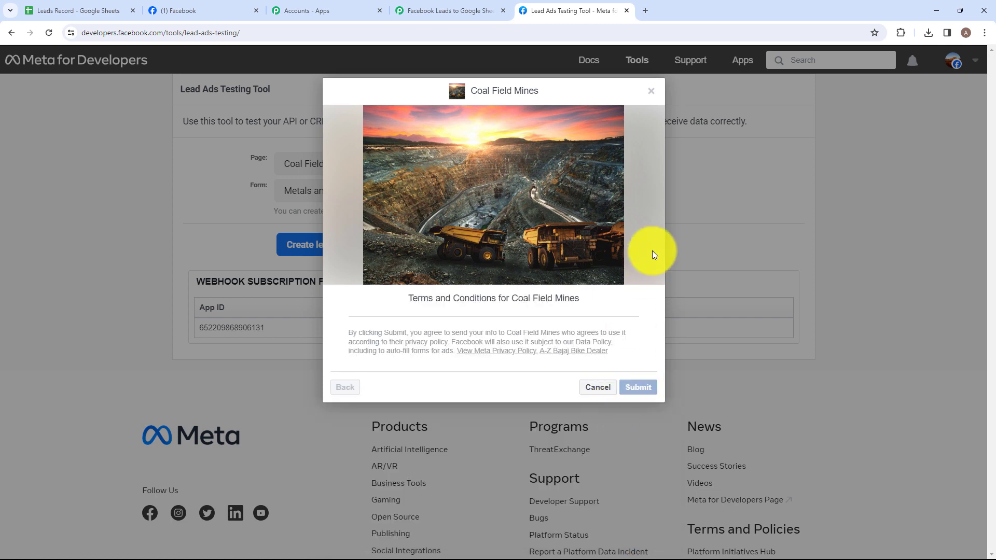
click(651, 91)
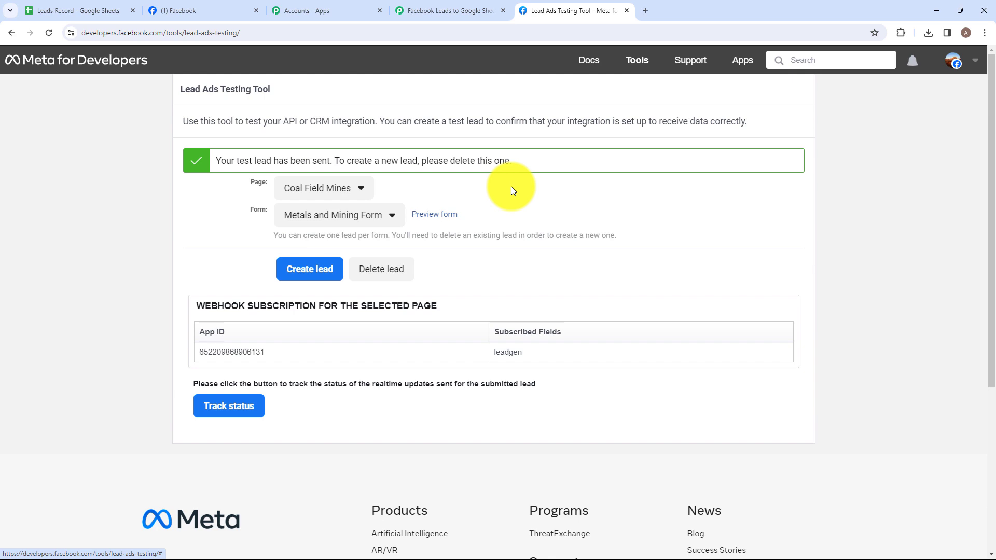
Return to the Pabbly Connect workflow and examine the full name, email and phone number in the captured lead response
click(453, 16)
scroll(515, 359, down, 2)
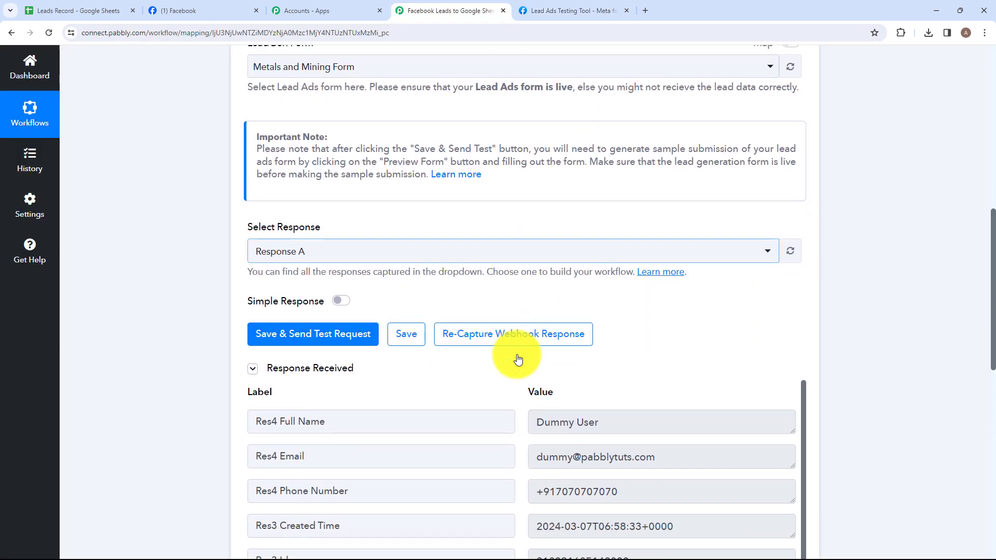
scroll(518, 360, down, 2)
scroll(518, 358, down, 2)
scroll(517, 354, up, 2)
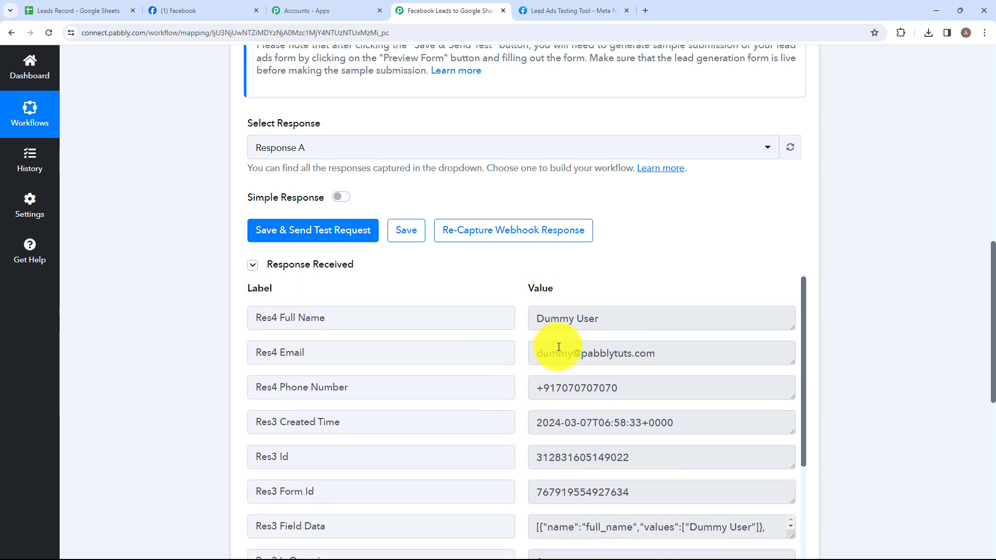
drag(607, 326, 505, 329)
drag(665, 354, 534, 356)
drag(631, 385, 534, 388)
scroll(574, 423, down, 1)
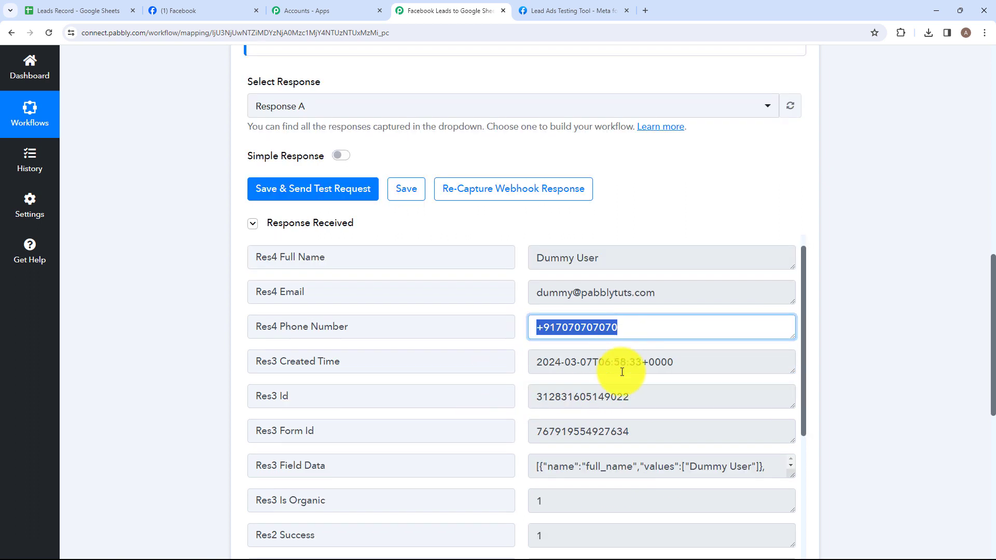
scroll(613, 405, down, 6)
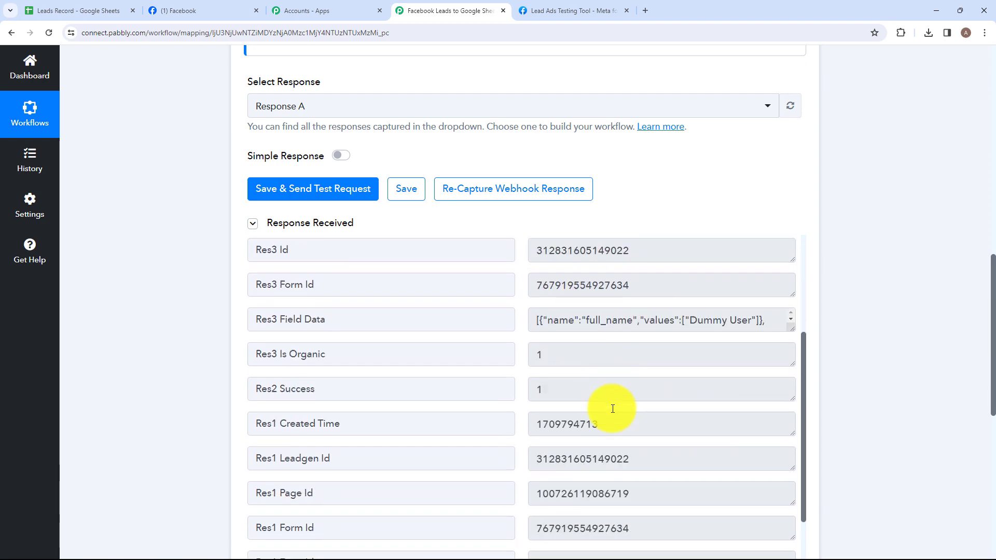
Set the workflow's action application to Google Sheets with the Add New Row event
scroll(560, 431, down, 2)
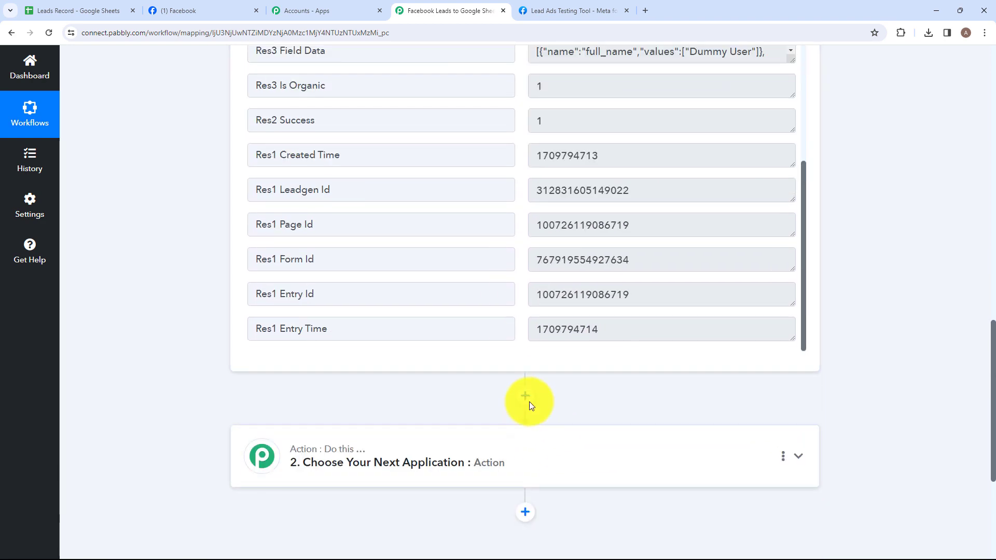
click(526, 400)
click(404, 265)
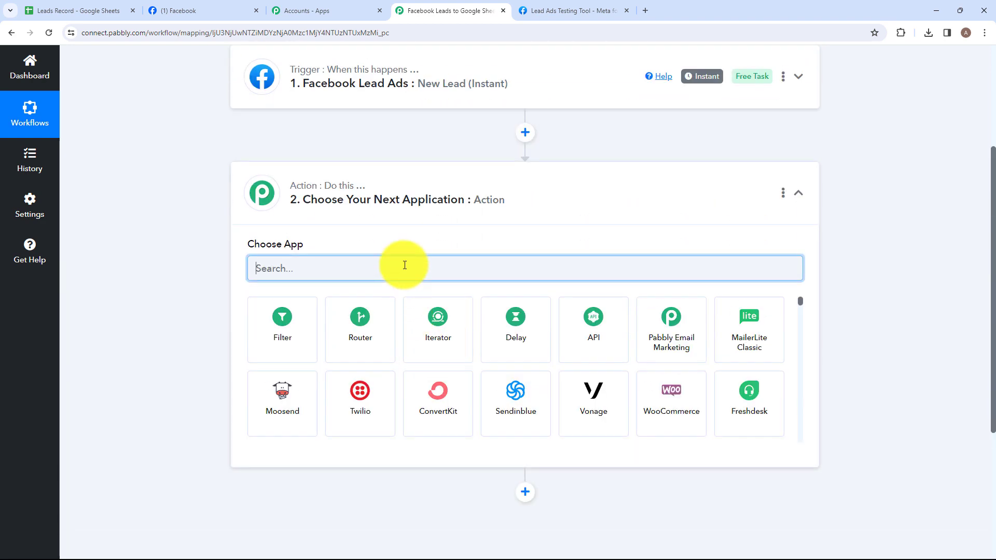
text(Goo)
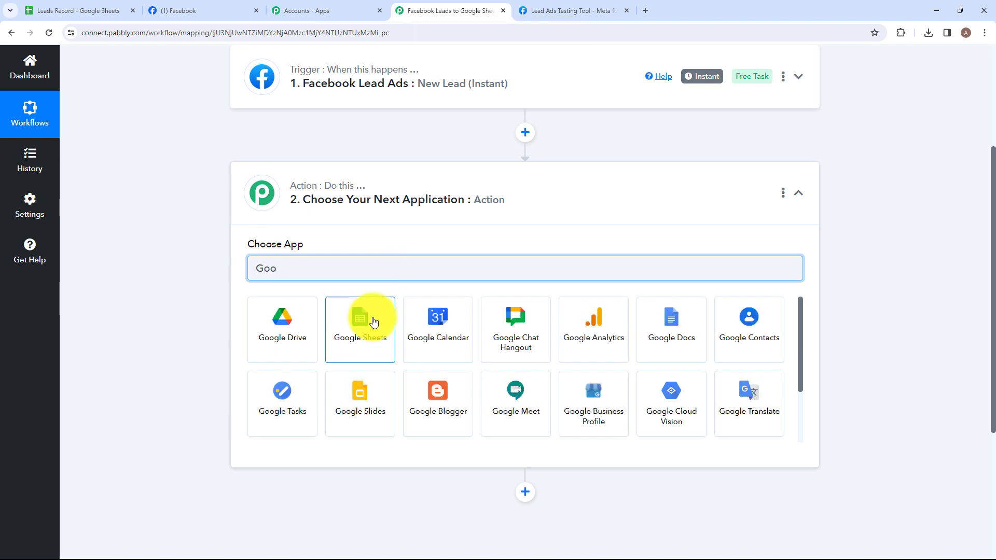
click(373, 322)
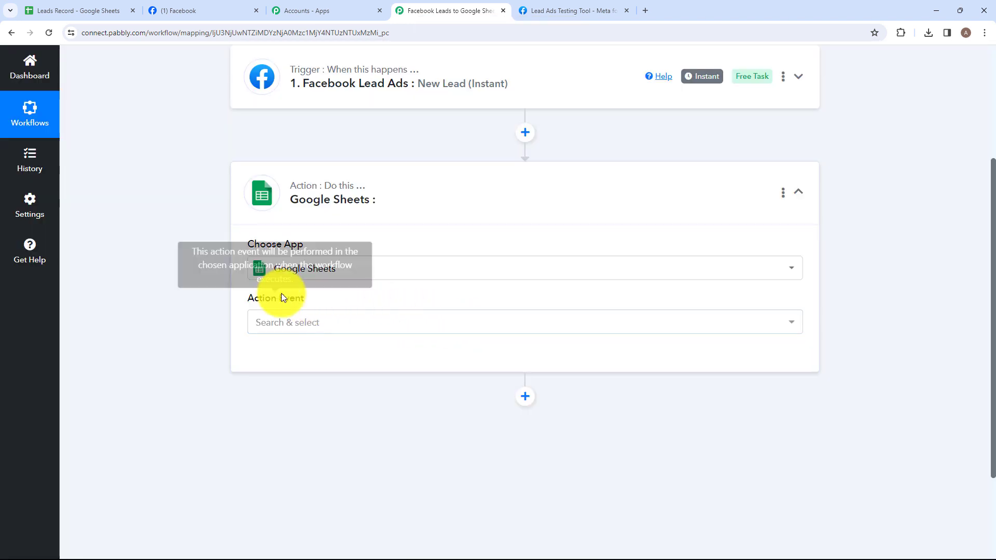
click(350, 331)
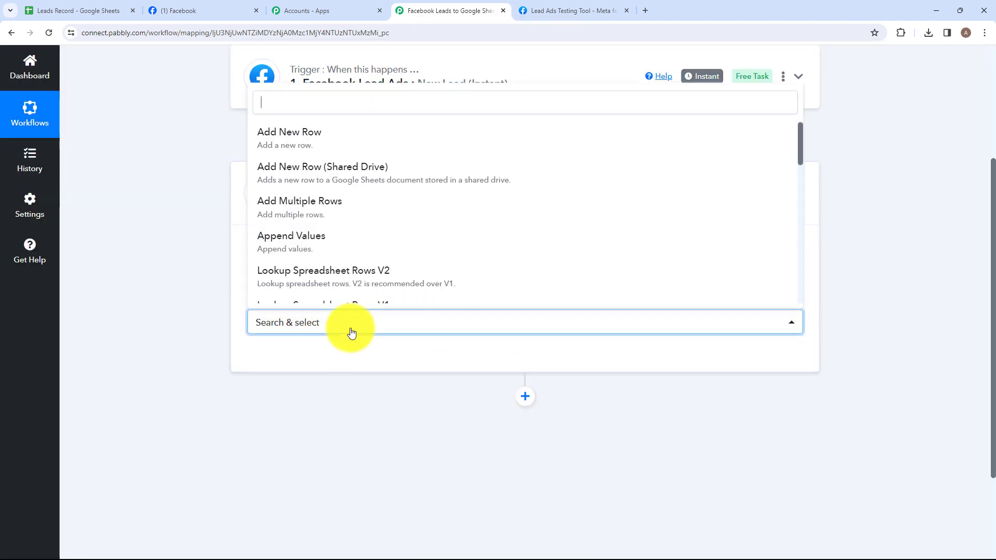
scroll(349, 201, down, 8)
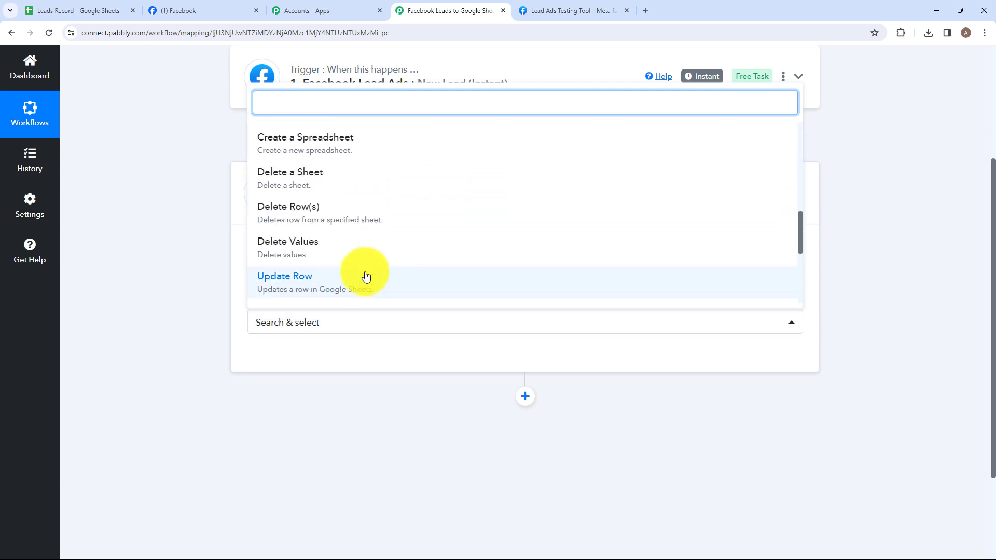
scroll(348, 239, up, 5)
scroll(348, 239, up, 3)
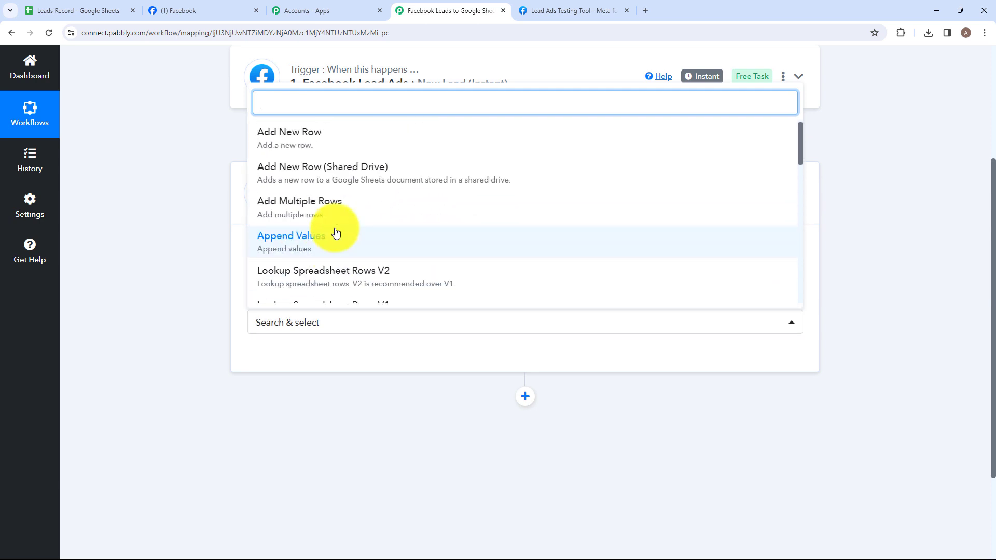
click(322, 148)
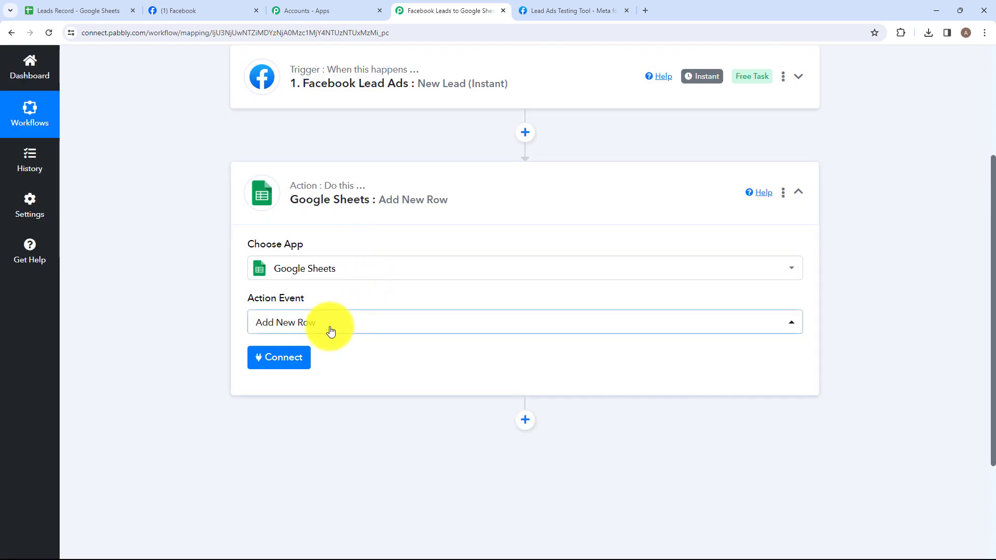
Add a new Google Sheets connection by signing in with the Google account and allowing Pabbly Connect Sheets access
click(289, 365)
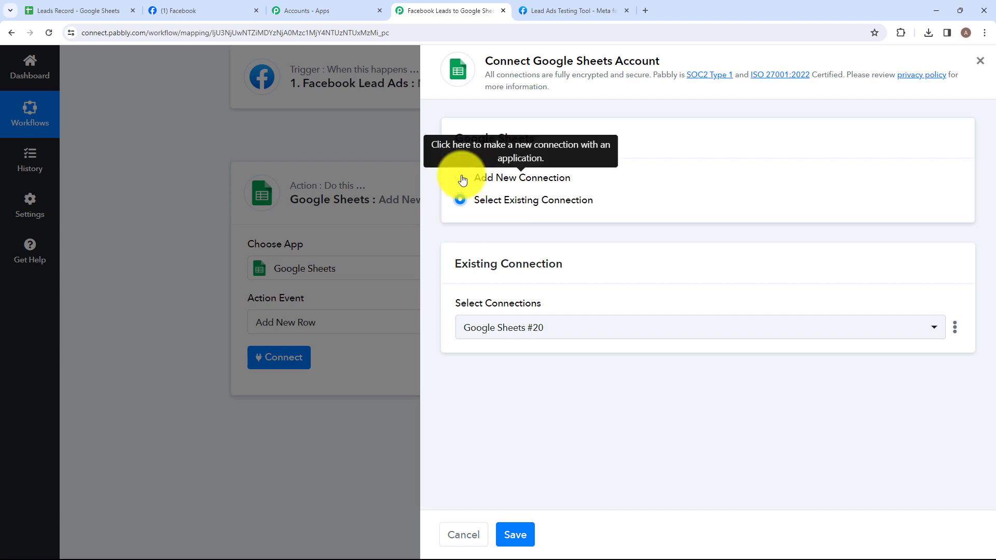
click(460, 178)
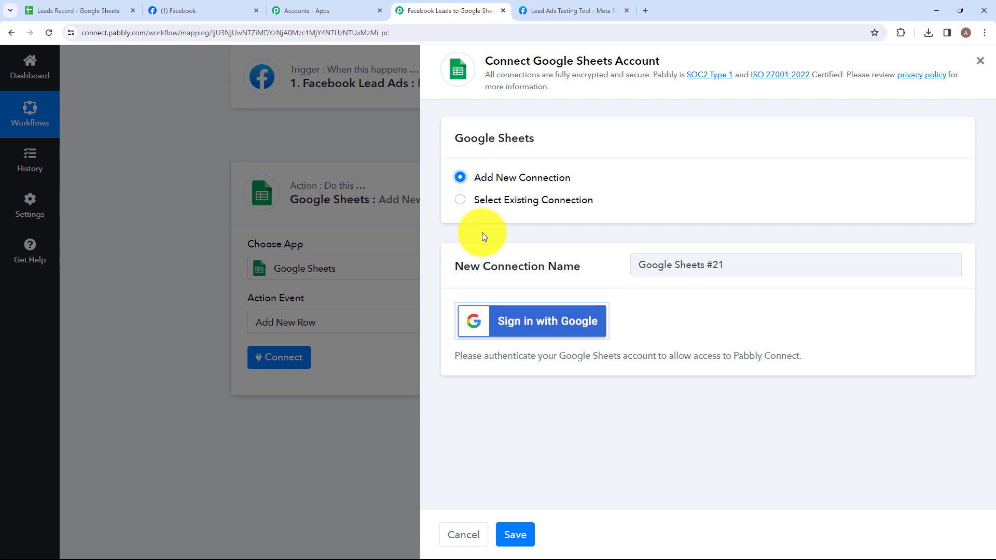
click(501, 322)
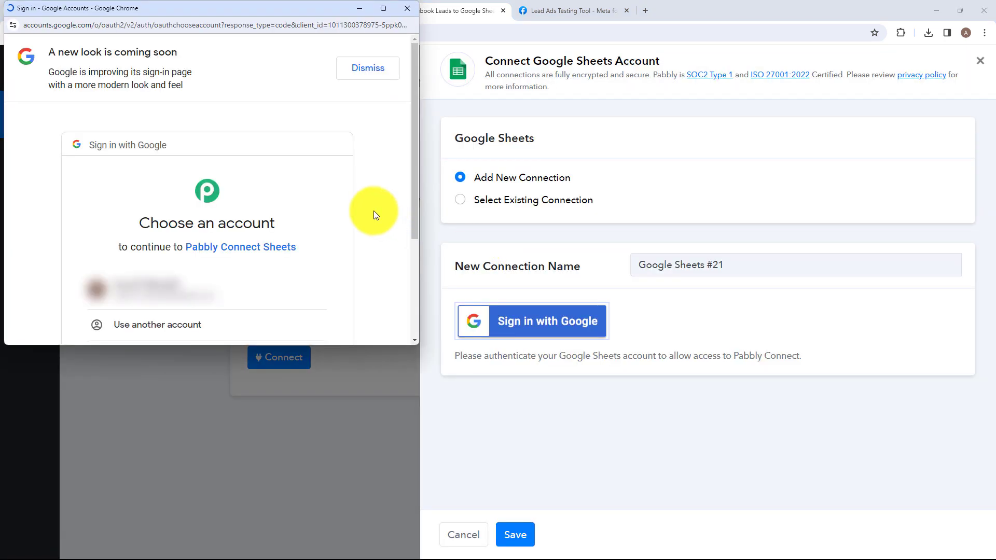
scroll(307, 263, down, 2)
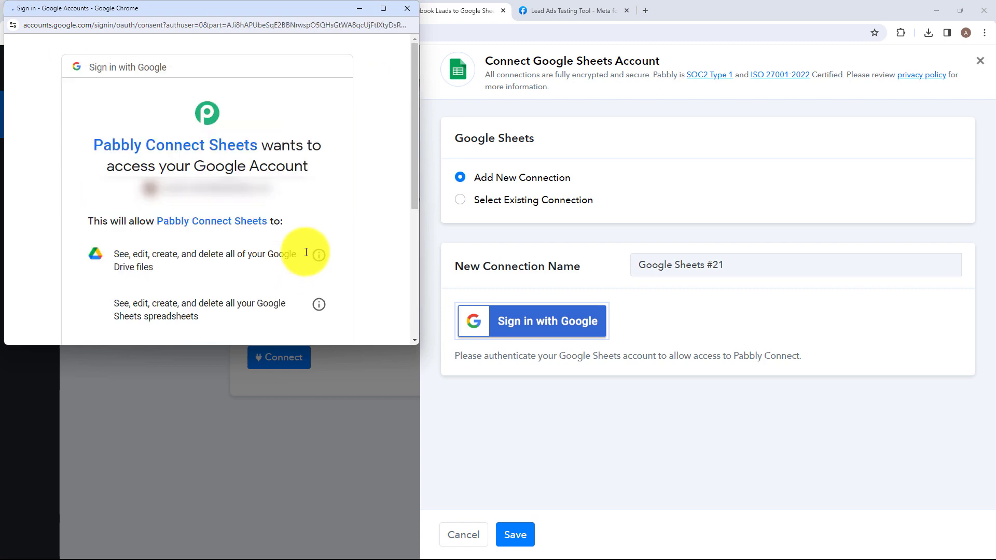
scroll(306, 254, down, 5)
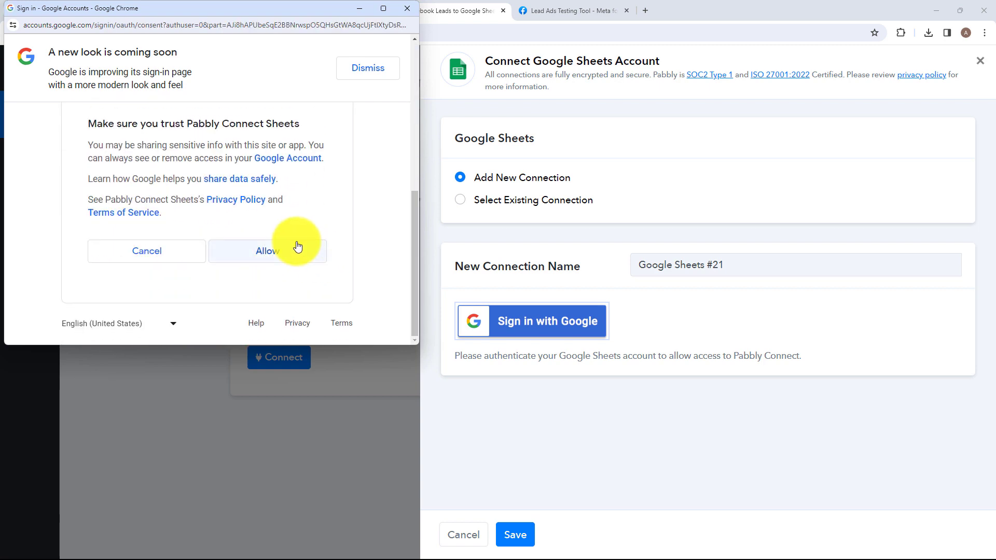
click(297, 241)
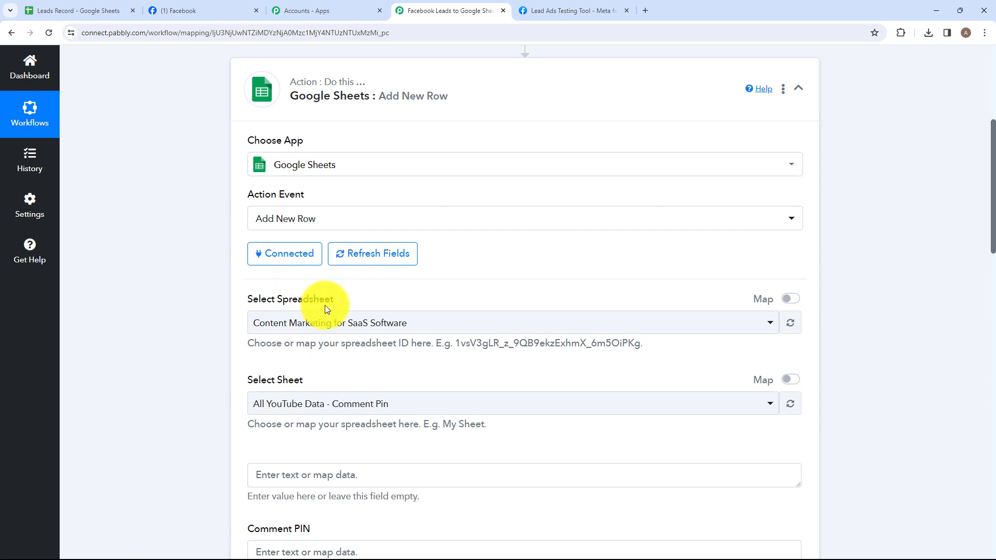
Set the action's spreadsheet to Leads Record and check its Sheet1 in Google Sheets
click(419, 330)
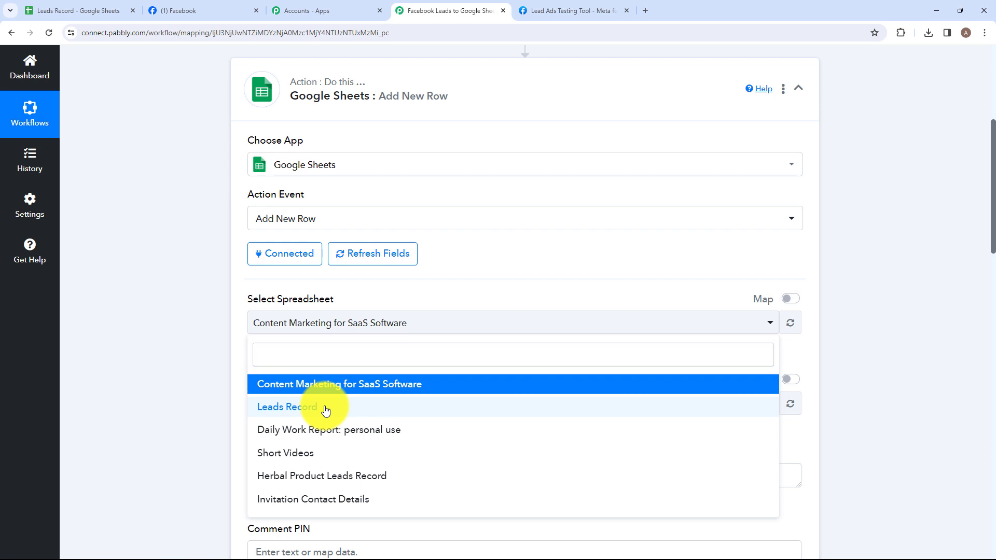
click(325, 409)
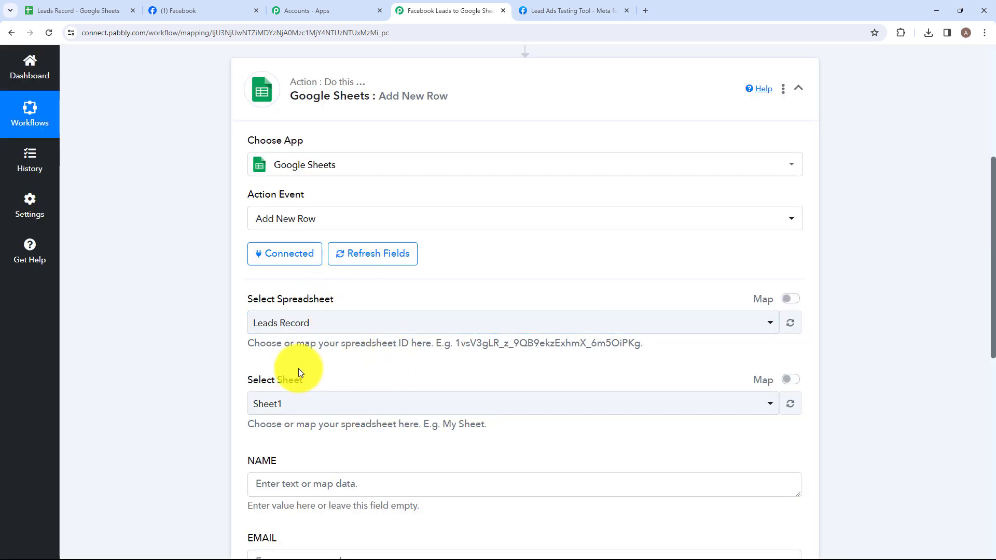
click(76, 15)
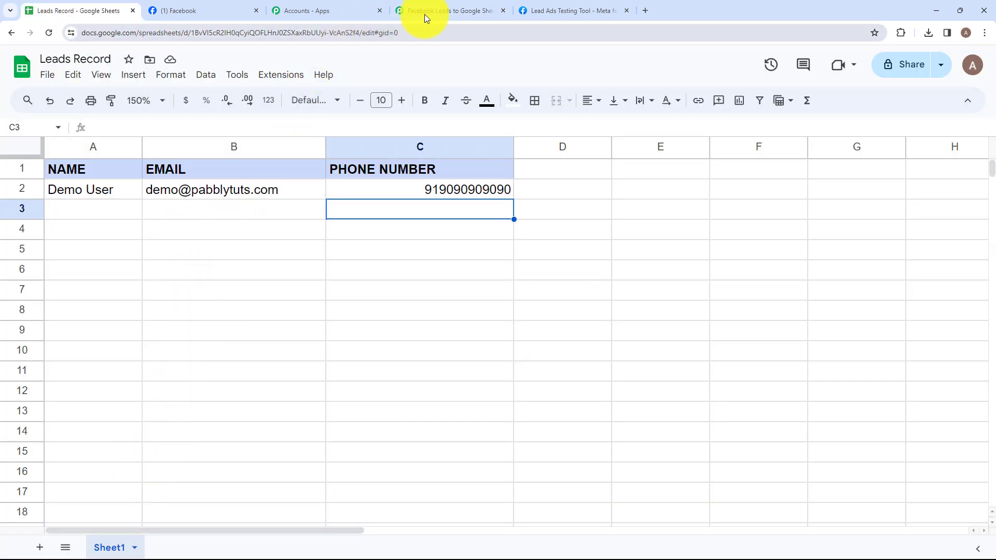
click(444, 3)
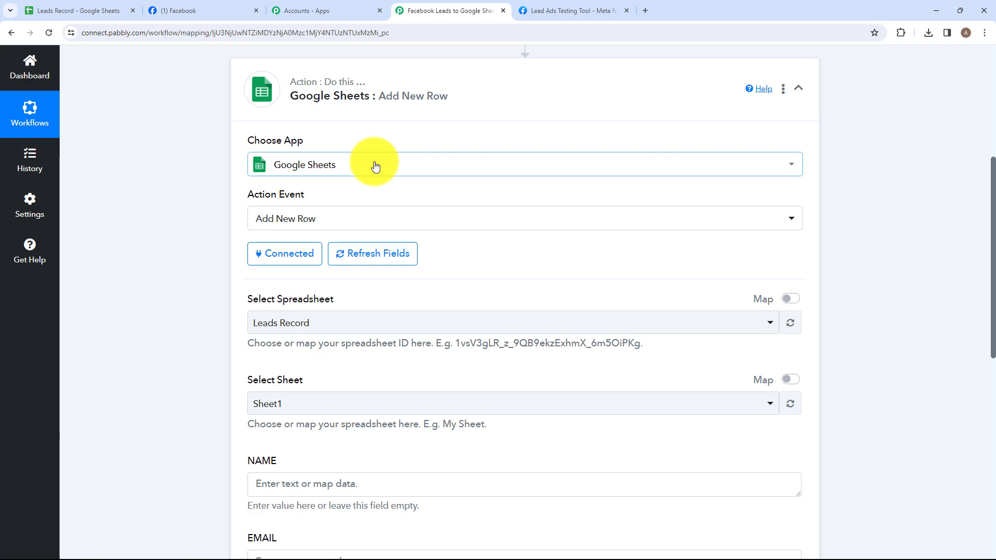
scroll(318, 364, down, 1)
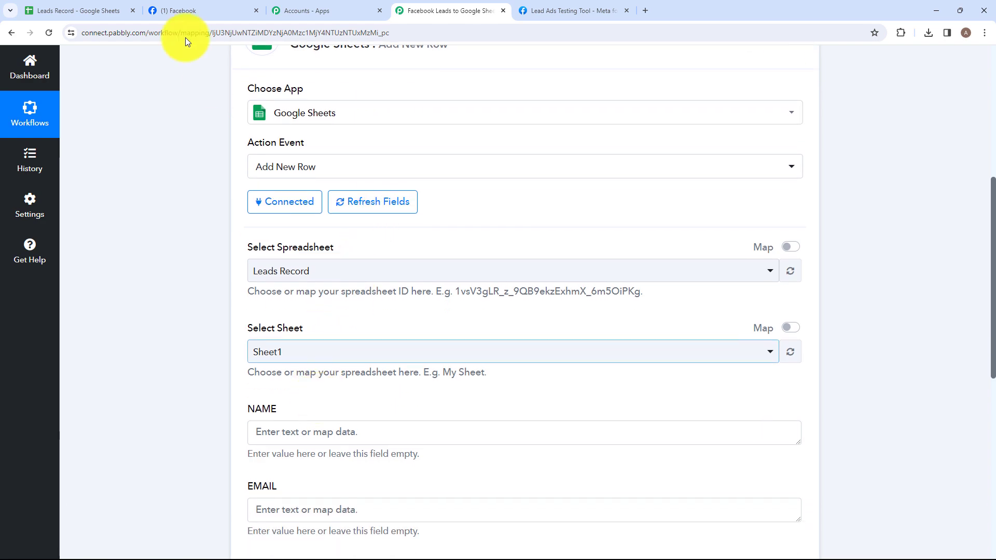
Compare the NAME, EMAIL and PHONE NUMBER columns in the Leads Record sheet with the action's mapping fields
click(78, 12)
click(130, 205)
click(343, 193)
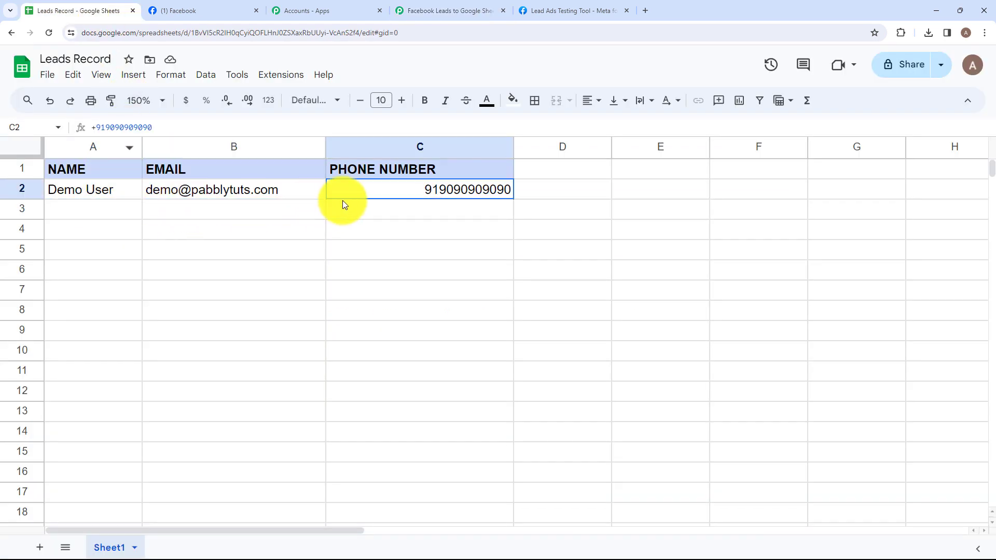
click(430, 11)
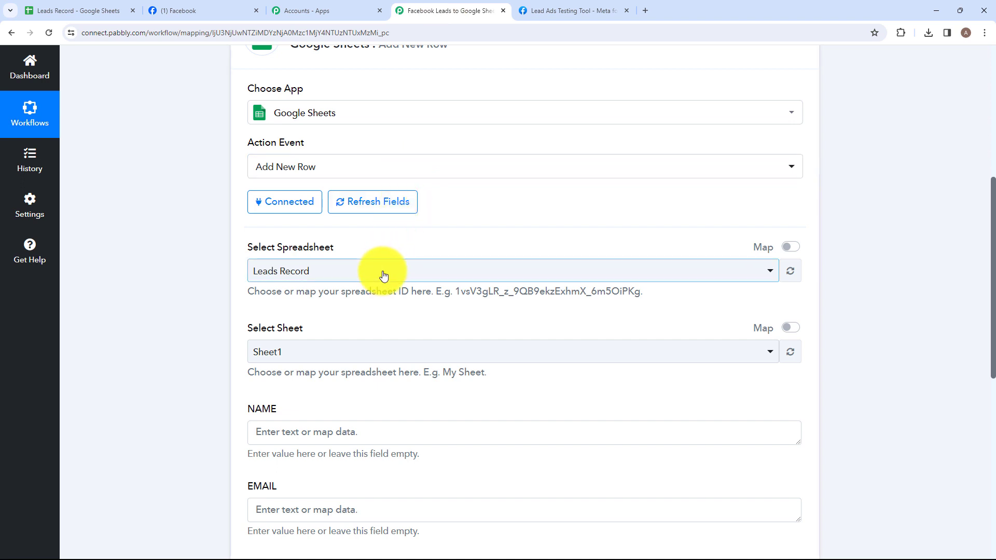
scroll(367, 328, down, 3)
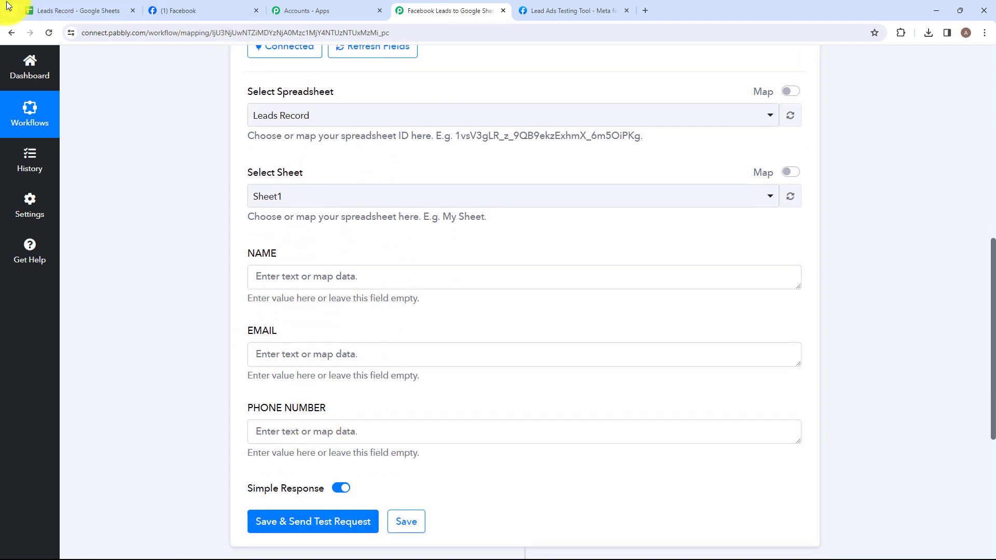
click(93, 11)
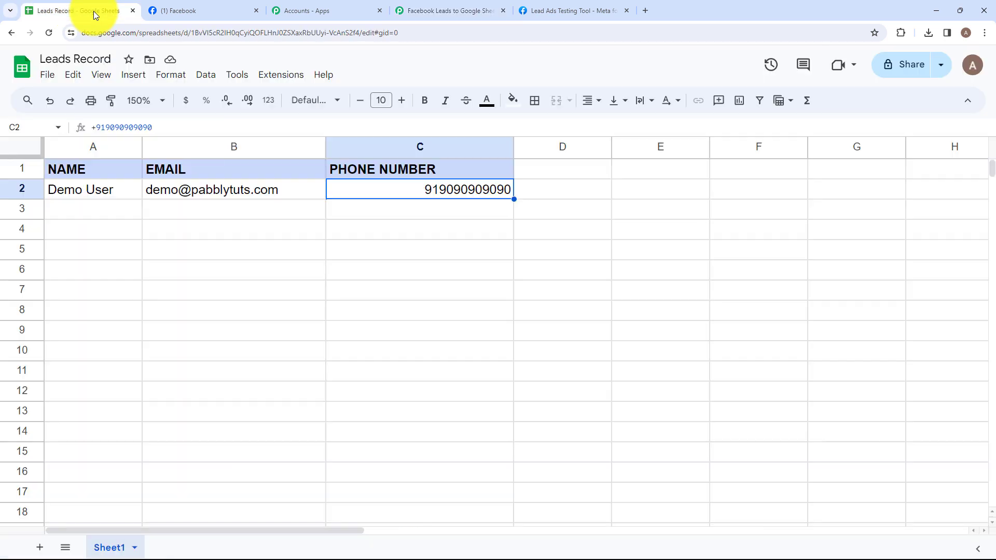
click(94, 210)
click(147, 209)
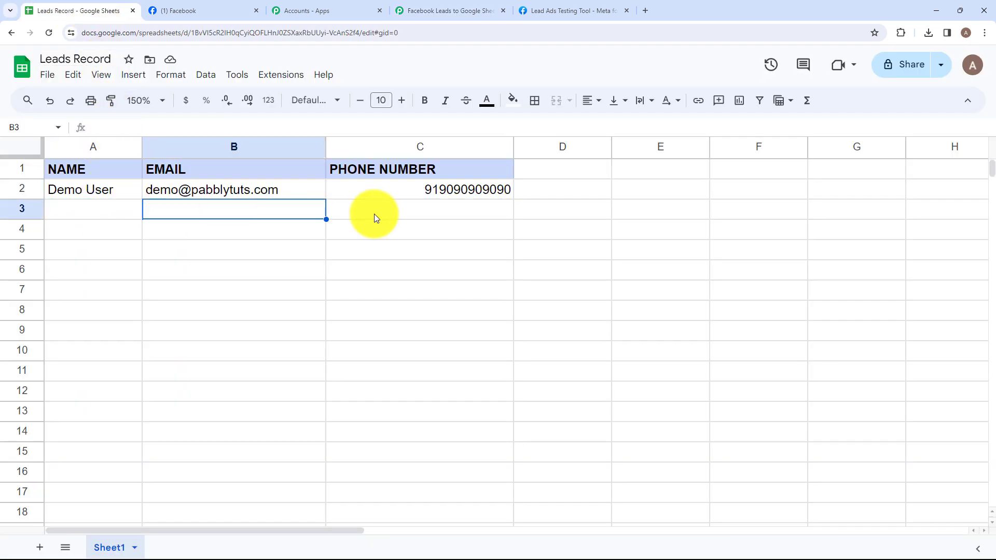
click(443, 218)
click(438, 10)
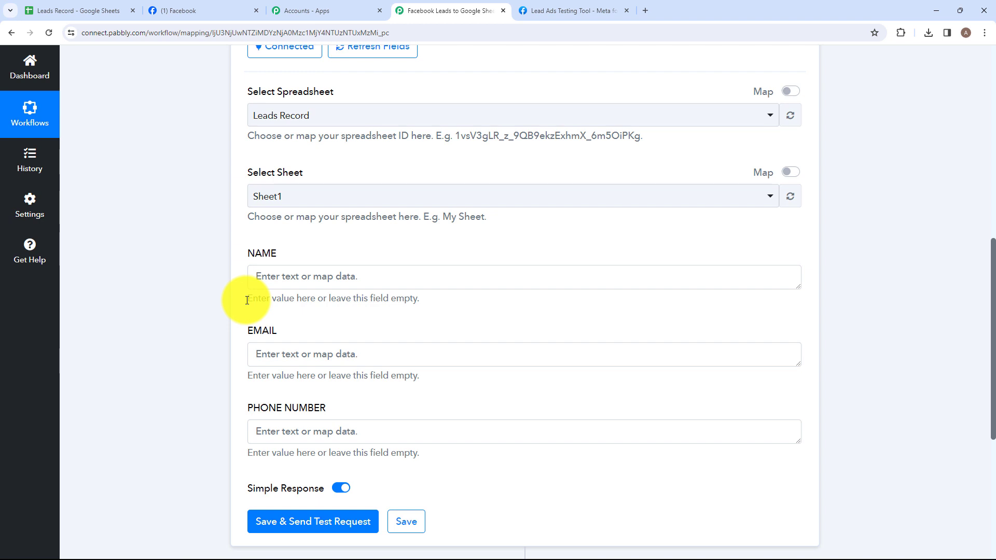
Map the Facebook lead's full name to the NAME field and its email to the EMAIL field
click(266, 274)
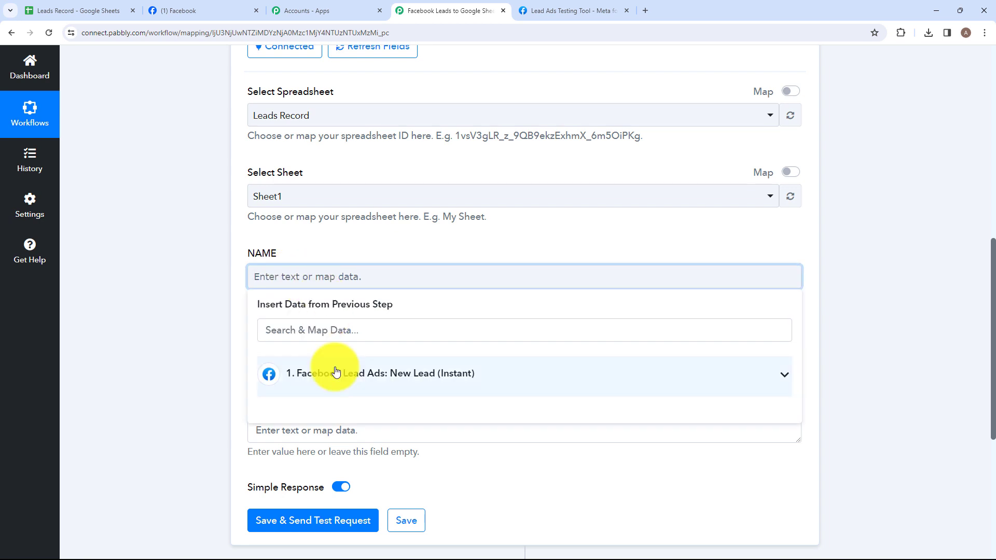
click(336, 372)
click(344, 417)
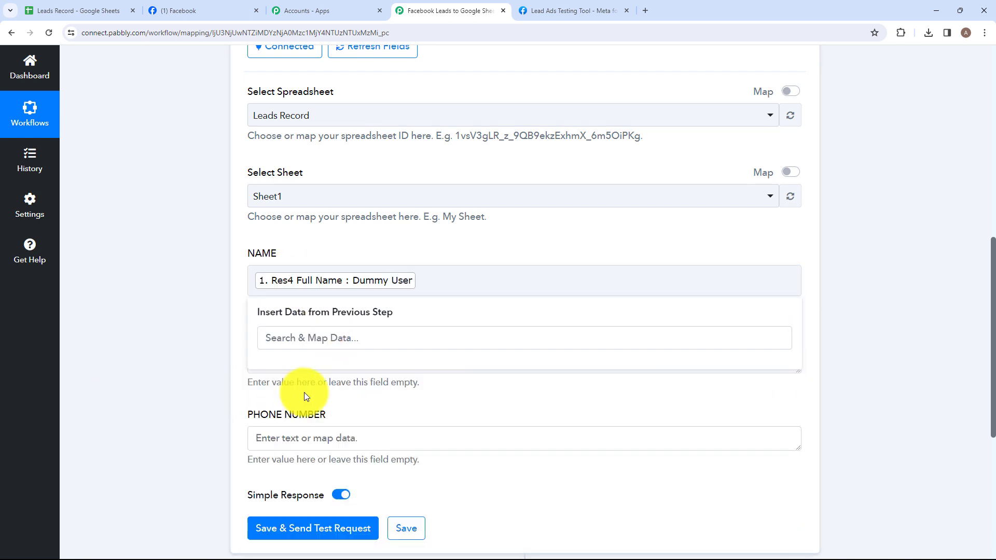
click(305, 410)
click(306, 457)
click(343, 518)
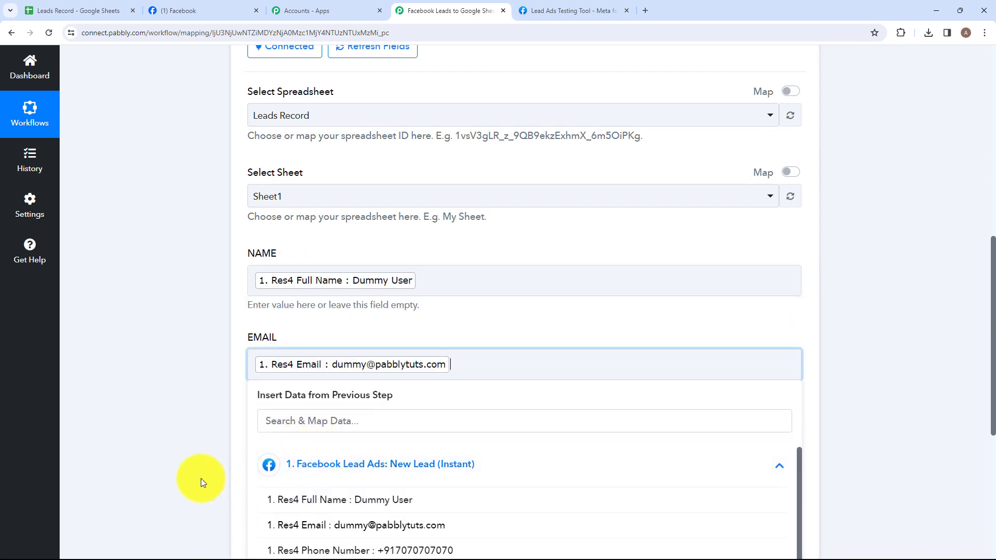
click(200, 478)
Map the Facebook lead's phone number to the PHONE NUMBER field
click(307, 444)
scroll(308, 445, down, 1)
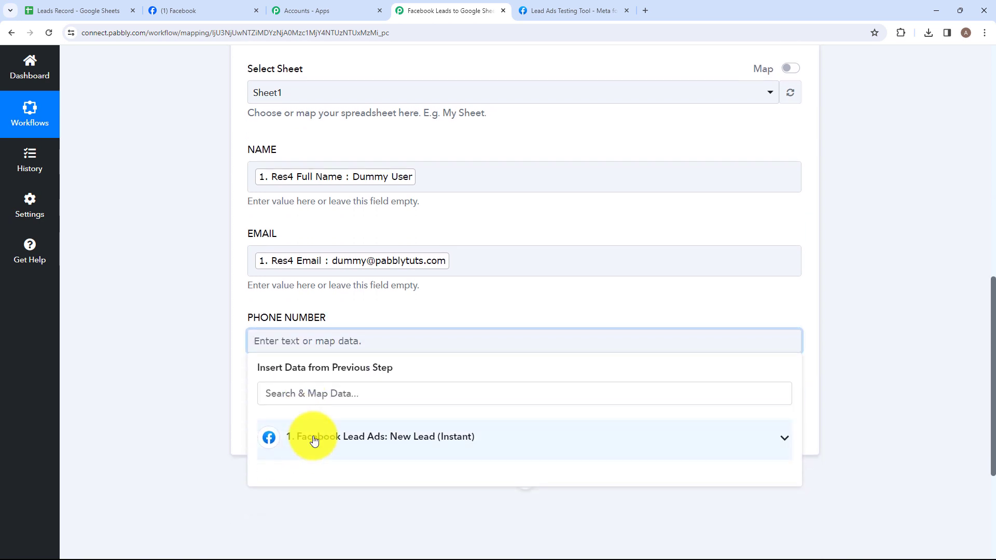
click(313, 440)
scroll(317, 446, down, 2)
click(332, 422)
click(188, 403)
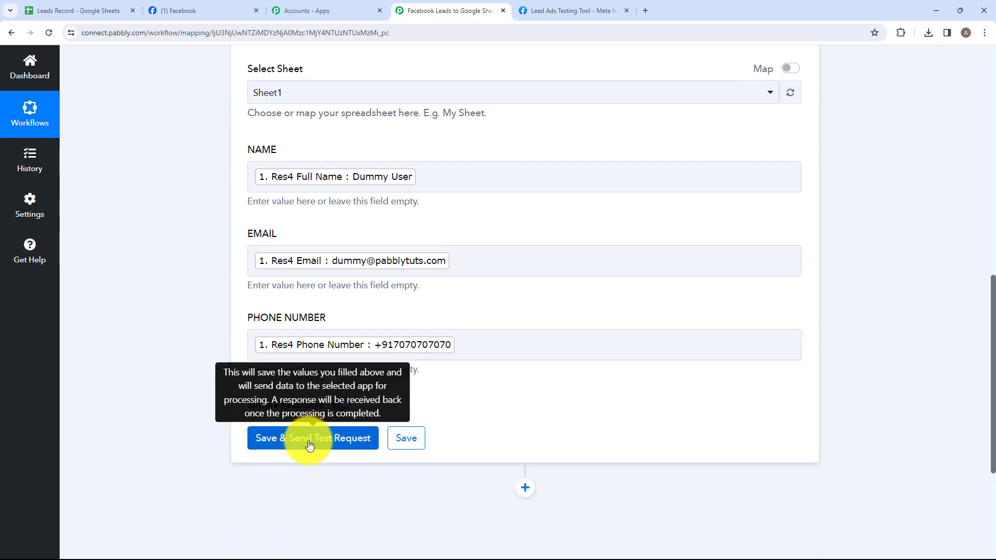
Save the Google Sheets action with a test request and check the lead's details in row 3 of Leads Record
click(310, 440)
scroll(515, 368, down, 5)
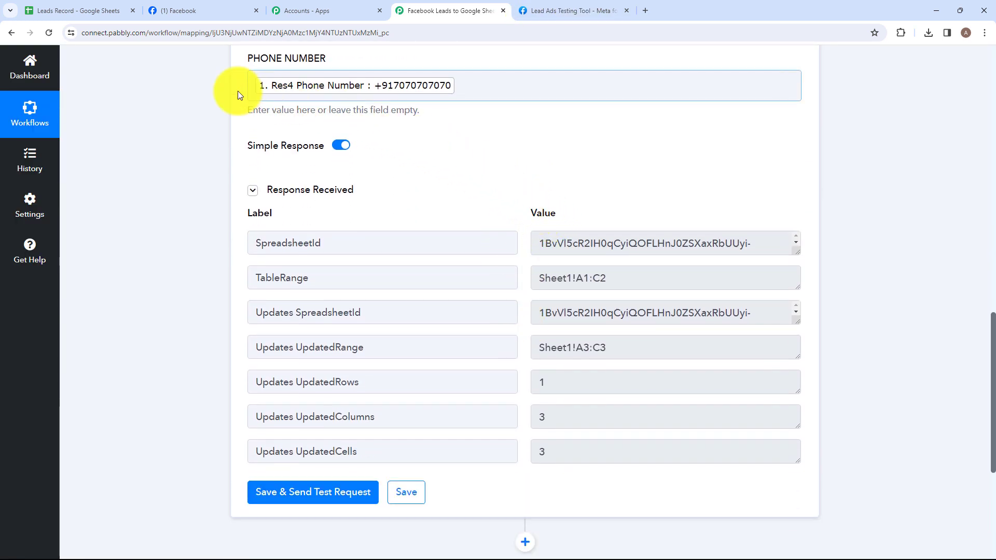
click(92, 11)
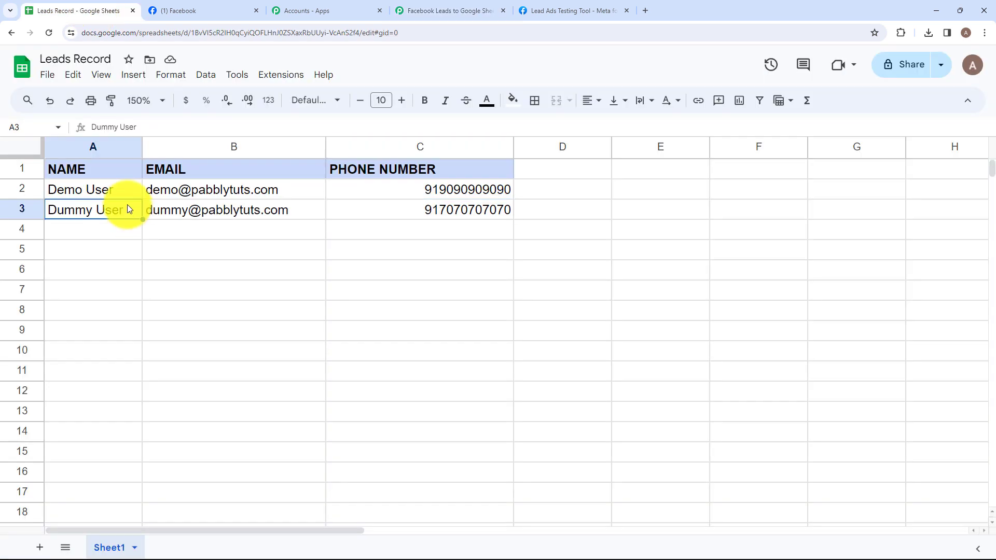
click(235, 214)
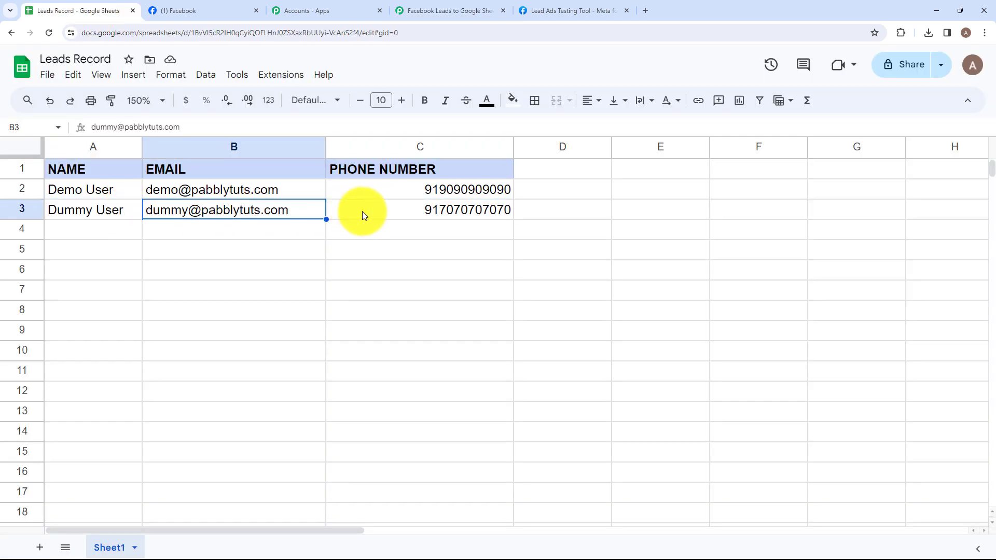
click(424, 221)
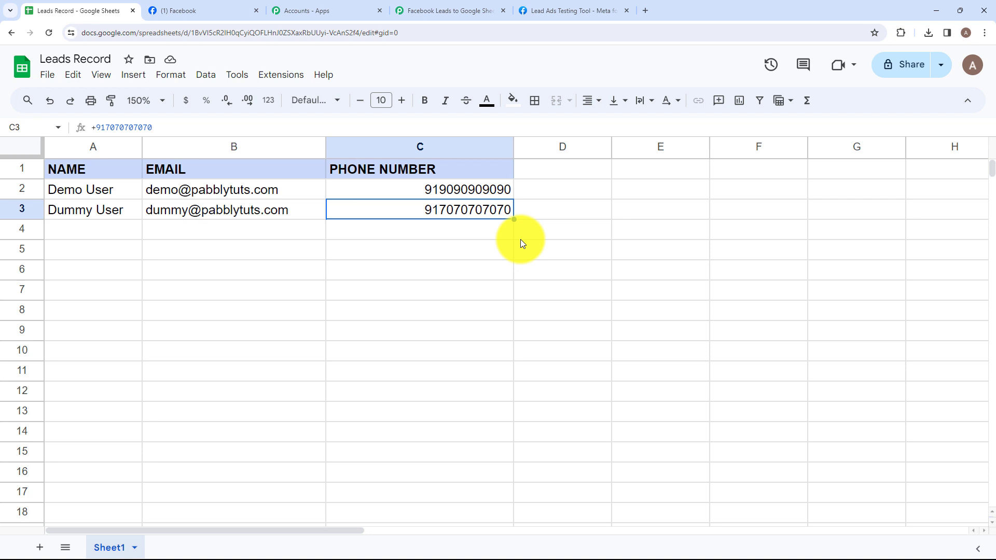
Delete the existing test lead in the Lead Ads Testing Tool and reload the page
click(540, 11)
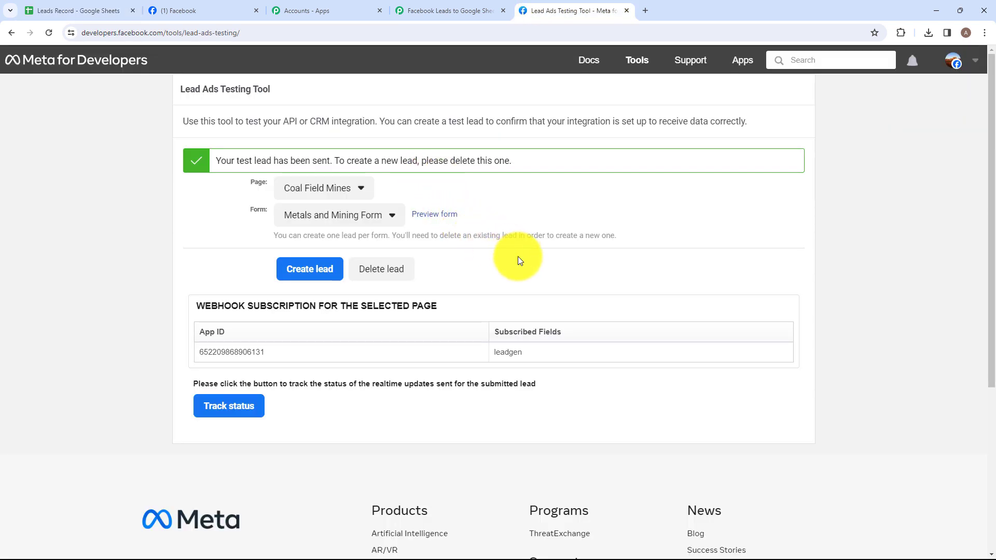
click(380, 280)
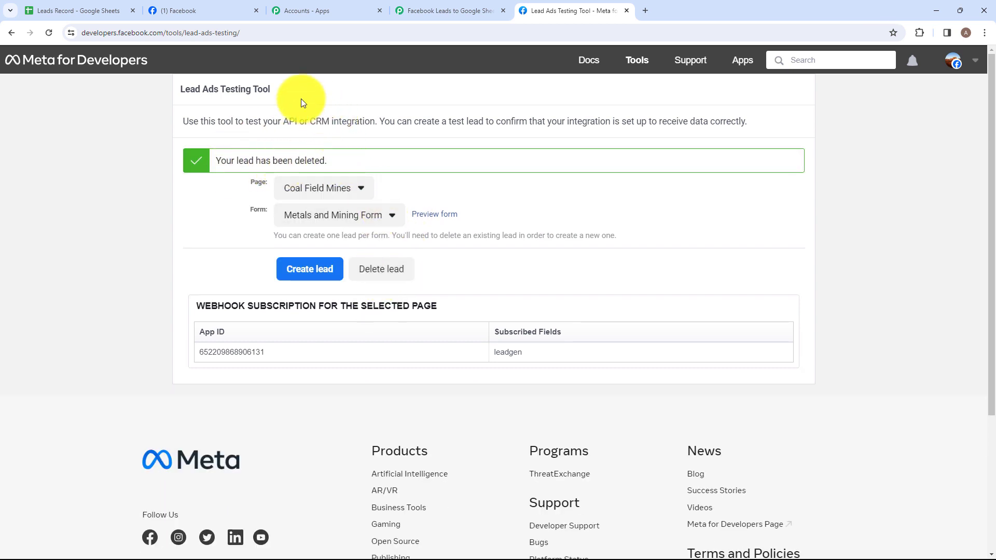
click(50, 33)
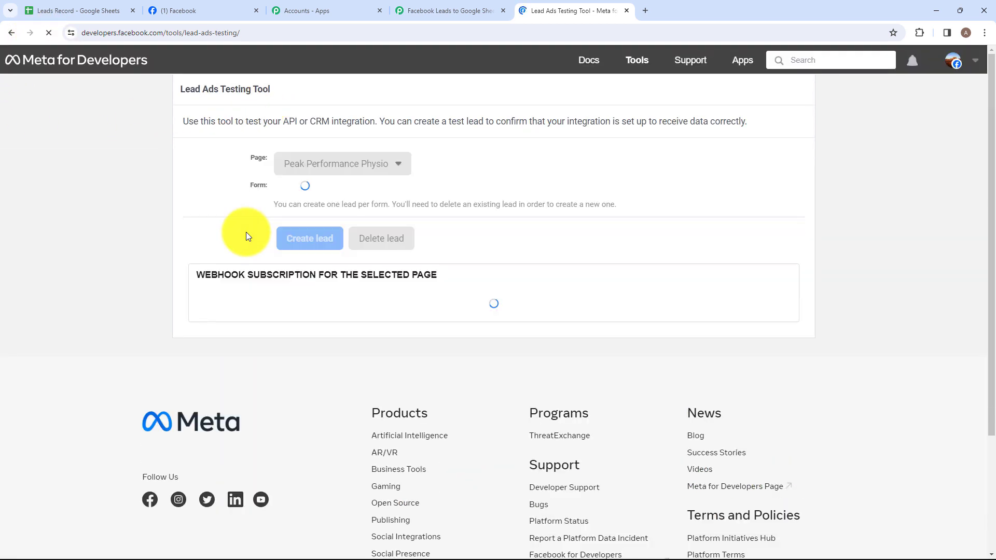
Choose Coal Field Mines as the page for another test lead
click(319, 171)
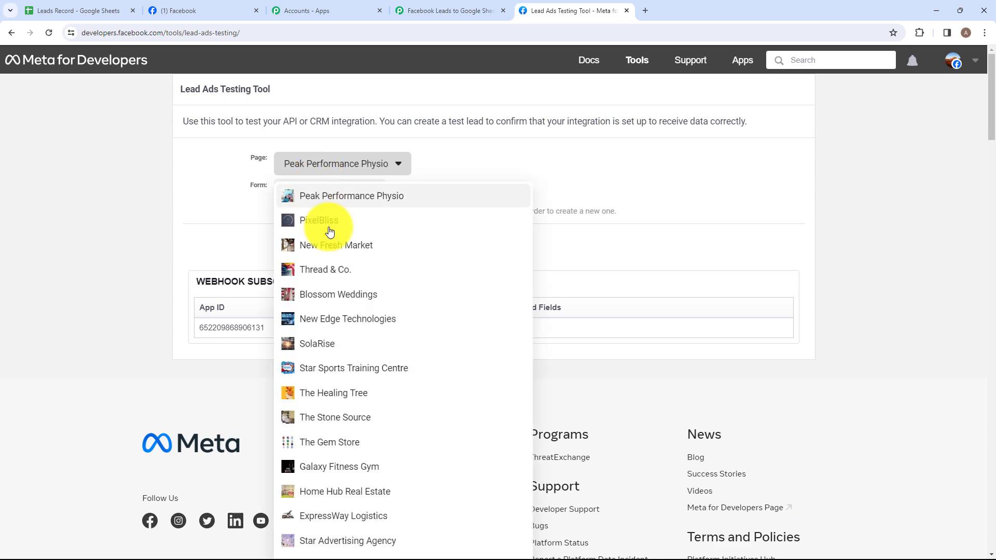
scroll(348, 446, down, 5)
click(349, 452)
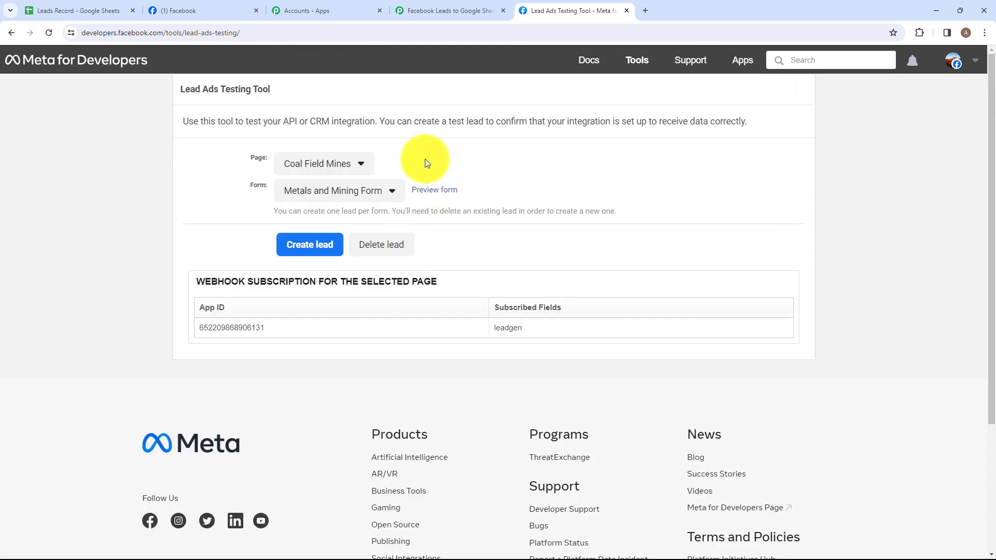
Preview the Metals and Mining Form, enter a sample full name, email and phone number, submit the lead and close the preview
click(426, 193)
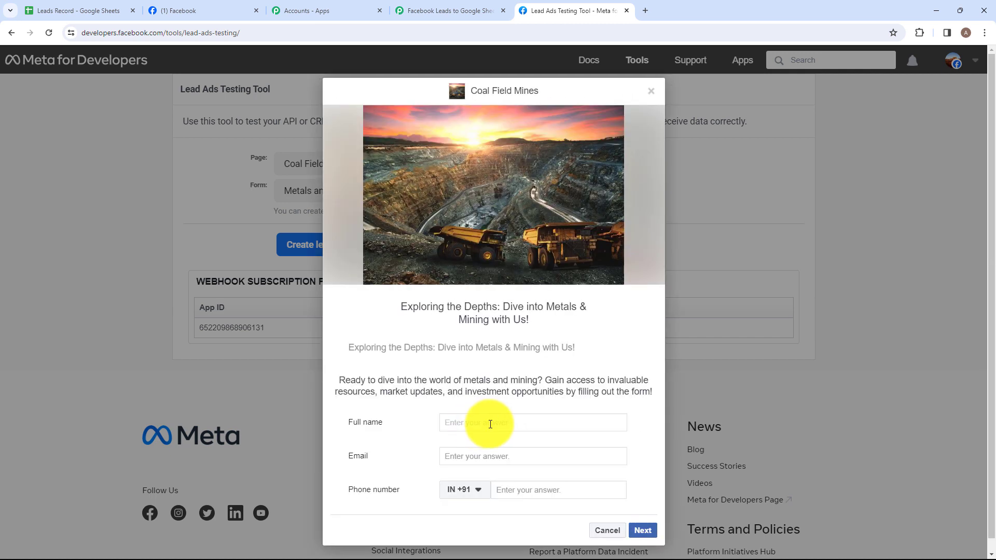
text(Smart User)
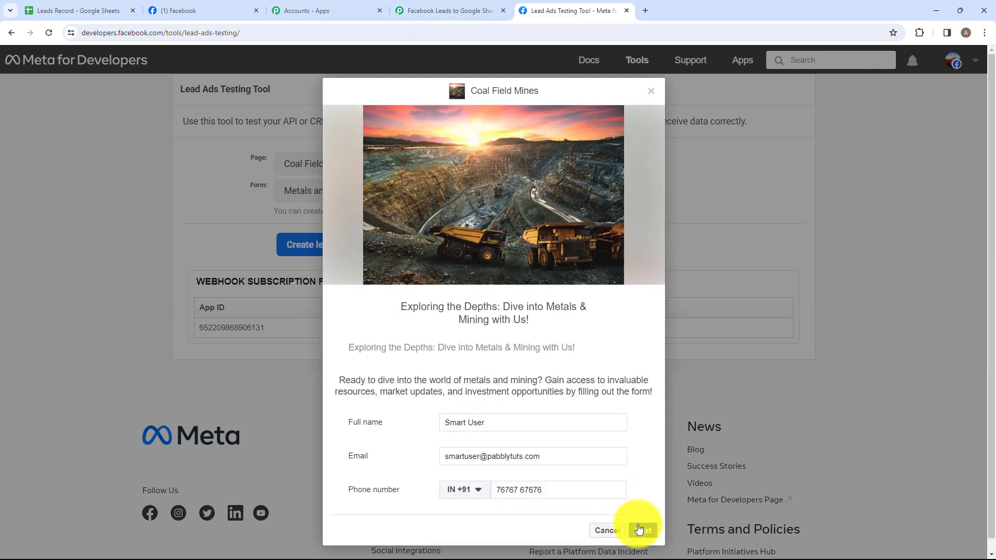
click(641, 532)
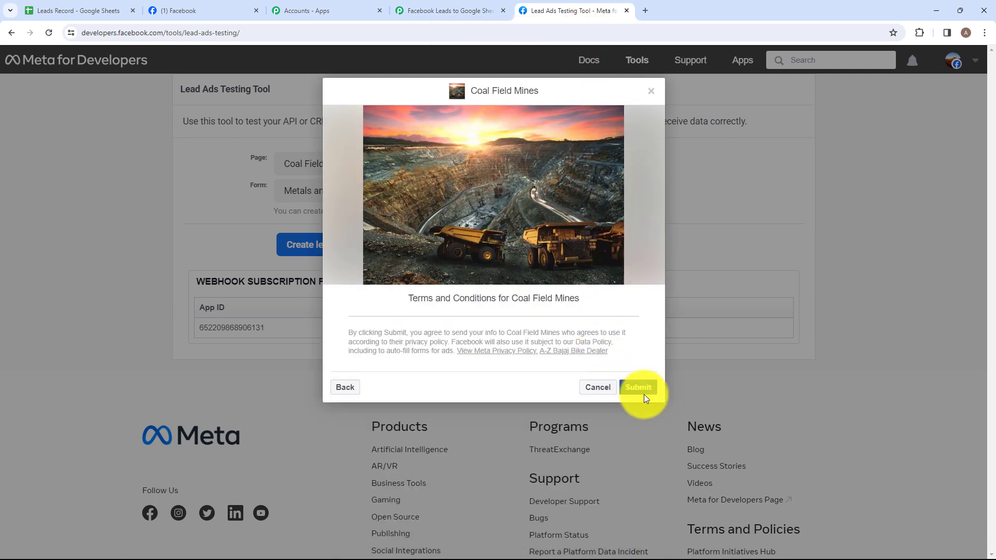
click(644, 395)
click(651, 91)
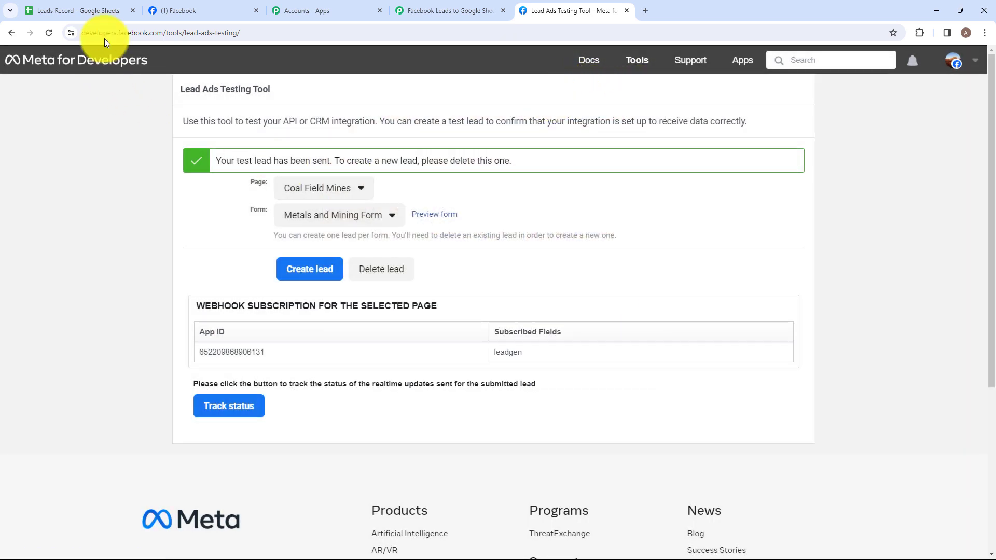
Check the new lead's name, email and phone number in row 4 of the Leads Record sheet
click(107, 12)
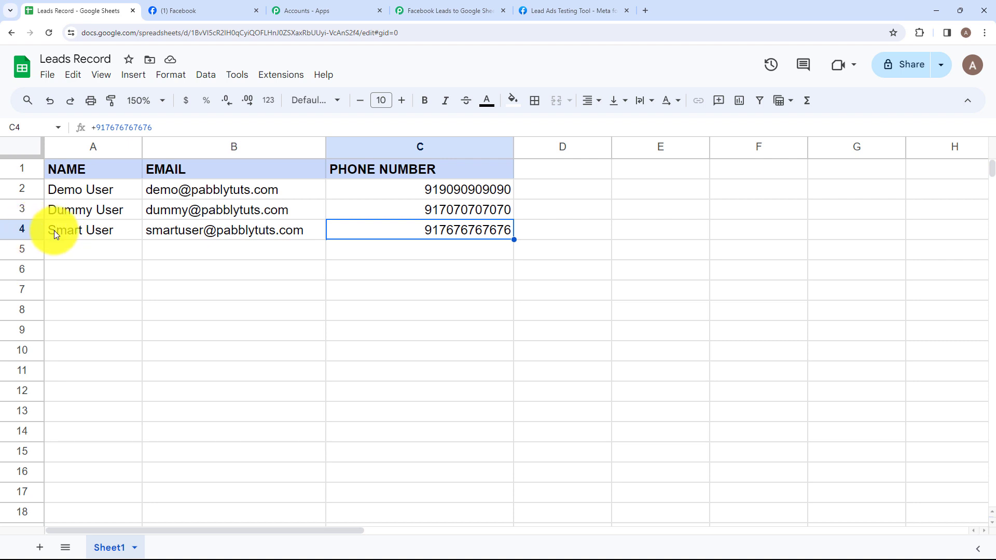
click(54, 231)
click(230, 234)
click(358, 232)
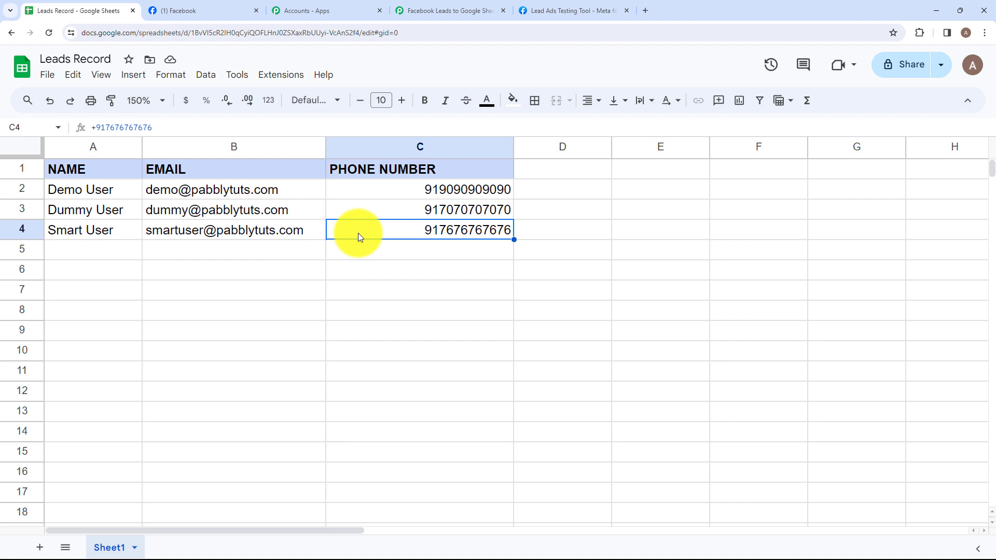
Return to the Pabbly Connect workflow and collapse the Google Sheets action to review the trigger and action overview
click(441, 11)
scroll(452, 269, up, 2)
scroll(453, 269, up, 15)
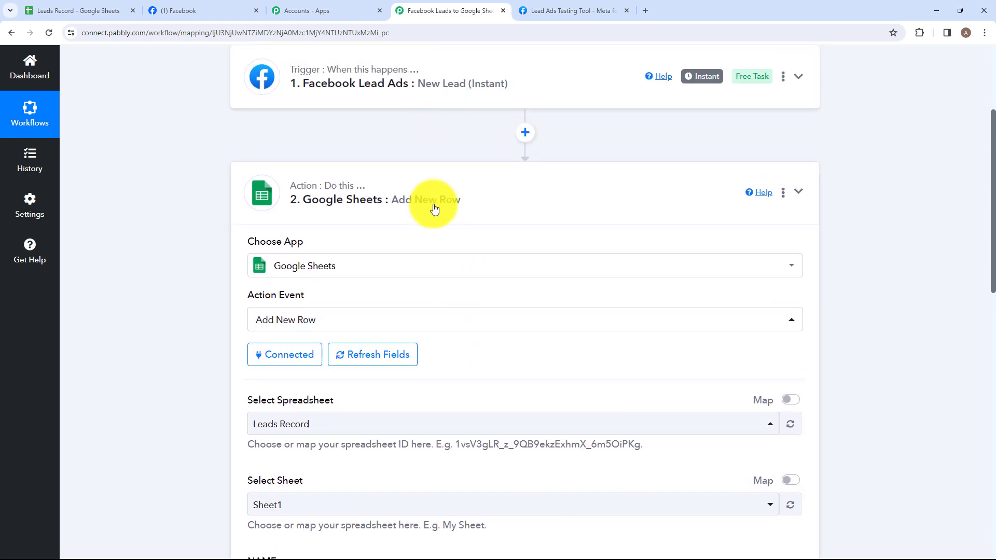
click(444, 218)
scroll(443, 216, up, 4)
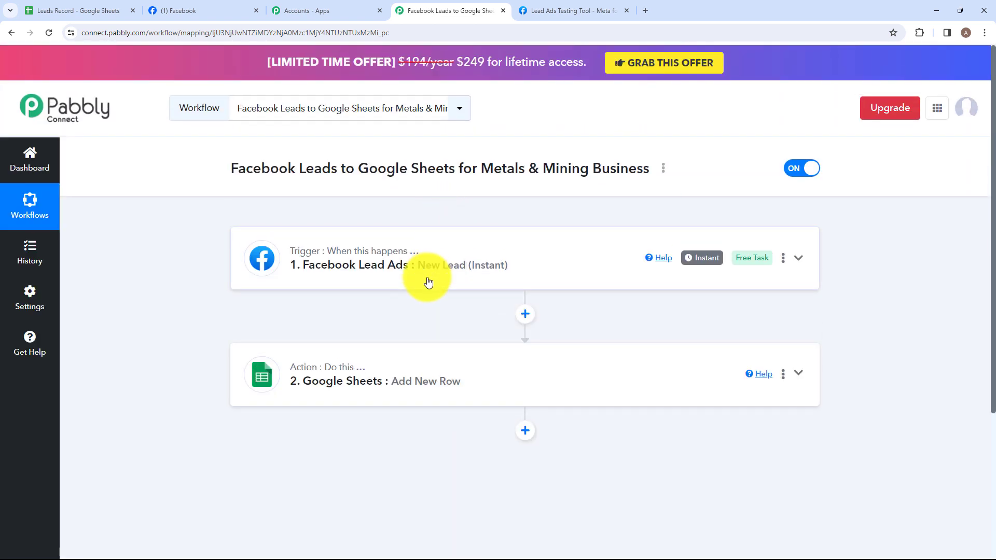